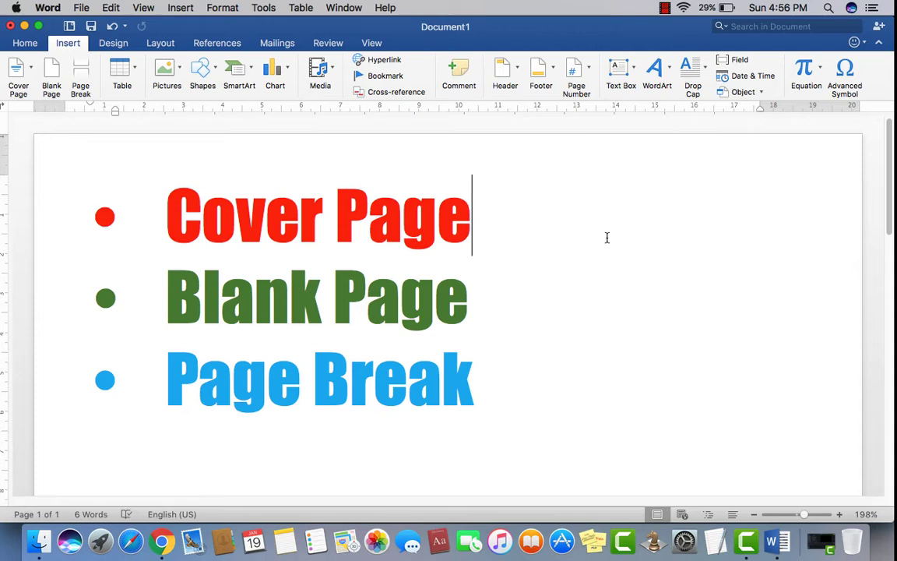
Look over the three-item bulleted list and the rest of the page below it
{"action": "scroll", "coordinate": [451, 302], "scroll_direction": "down", "scroll_amount": 1}
{"action": "scroll", "coordinate": [451, 302], "scroll_direction": "down", "scroll_amount": 5}
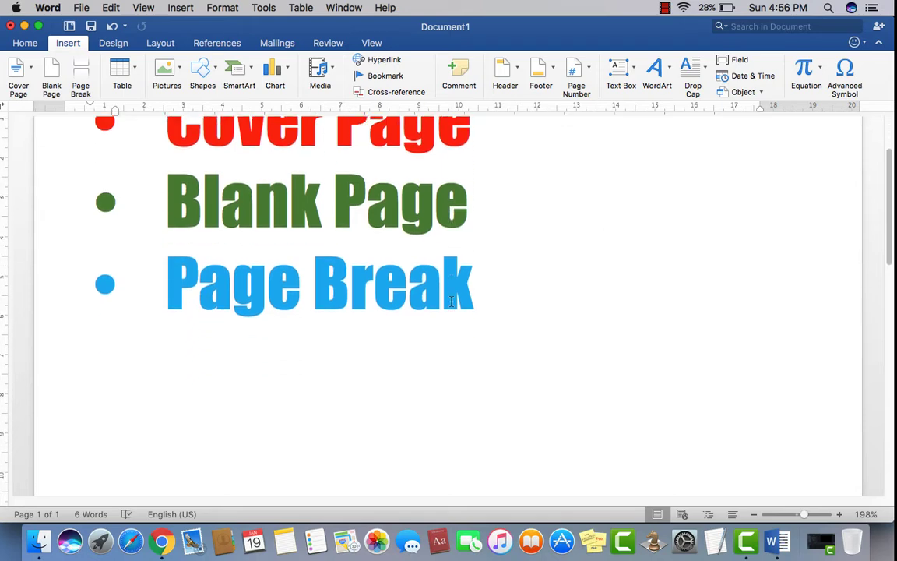
{"action": "scroll", "coordinate": [471, 265], "scroll_direction": "up", "scroll_amount": 5}
{"action": "left_click", "coordinate": [476, 258]}
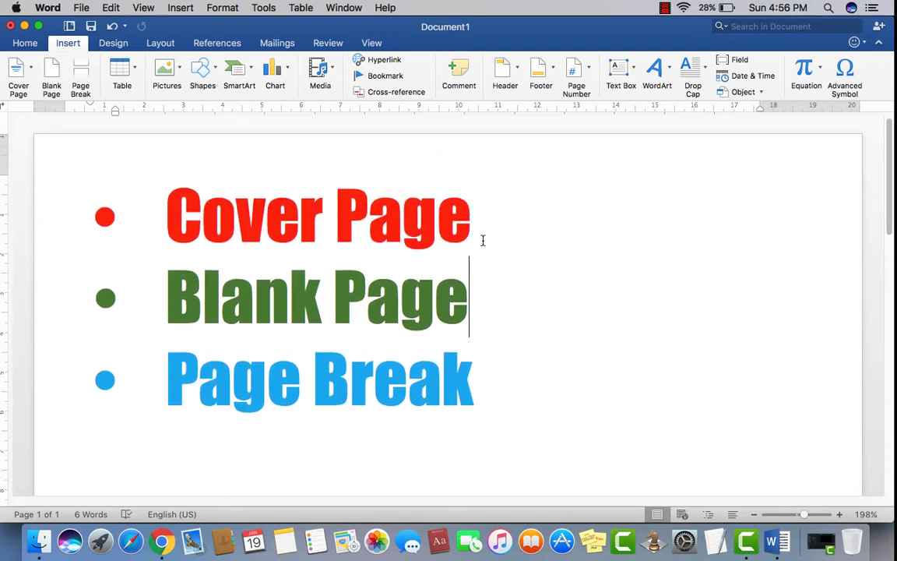
{"action": "left_click", "coordinate": [472, 220]}
{"action": "left_click_drag", "start_coordinate": [472, 220], "coordinate": [248, 221]}
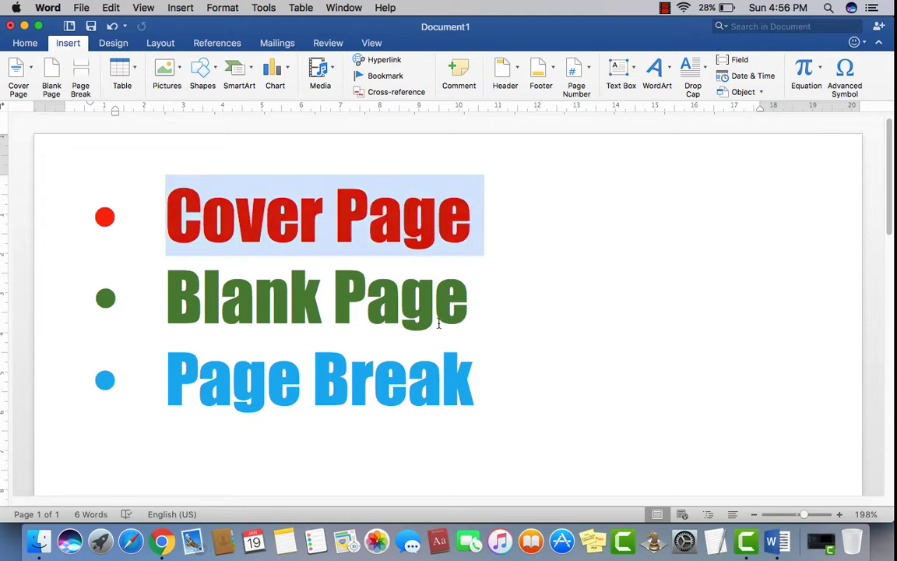
{"action": "scroll", "coordinate": [395, 288], "scroll_direction": "down", "scroll_amount": 3}
{"action": "scroll", "coordinate": [396, 288], "scroll_direction": "up", "scroll_amount": 3}
{"action": "left_click", "coordinate": [497, 271]}
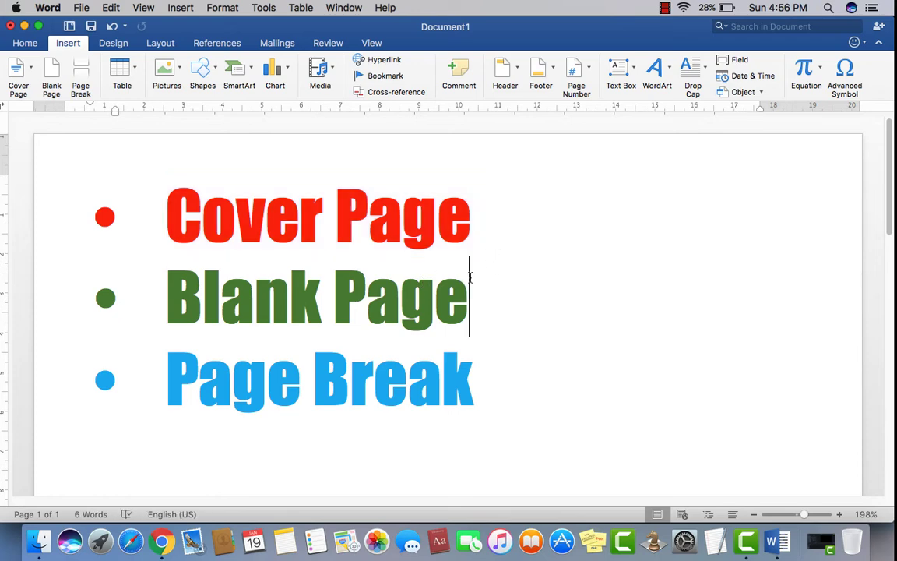
{"action": "scroll", "coordinate": [467, 278], "scroll_direction": "down", "scroll_amount": 5}
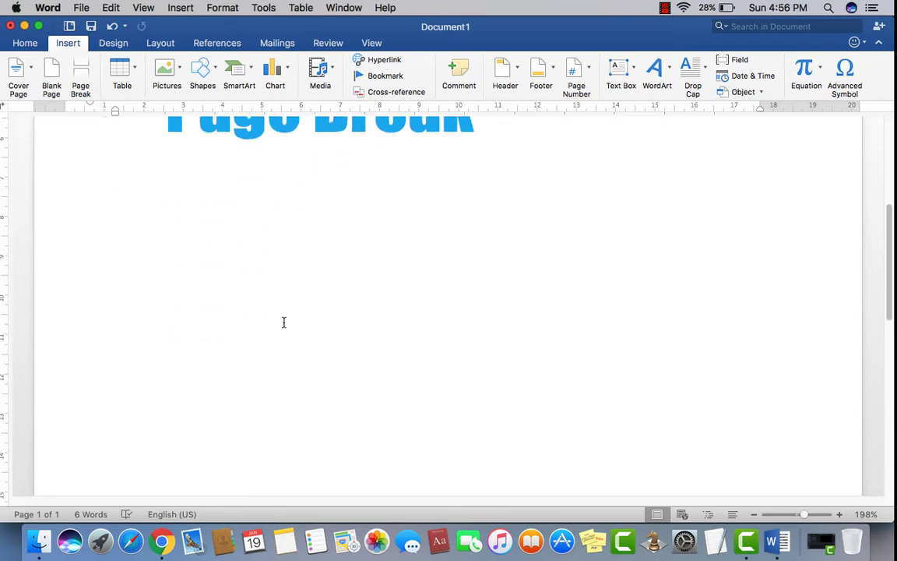
{"action": "left_click", "coordinate": [304, 303]}
{"action": "scroll", "coordinate": [303, 302], "scroll_direction": "up", "scroll_amount": 5}
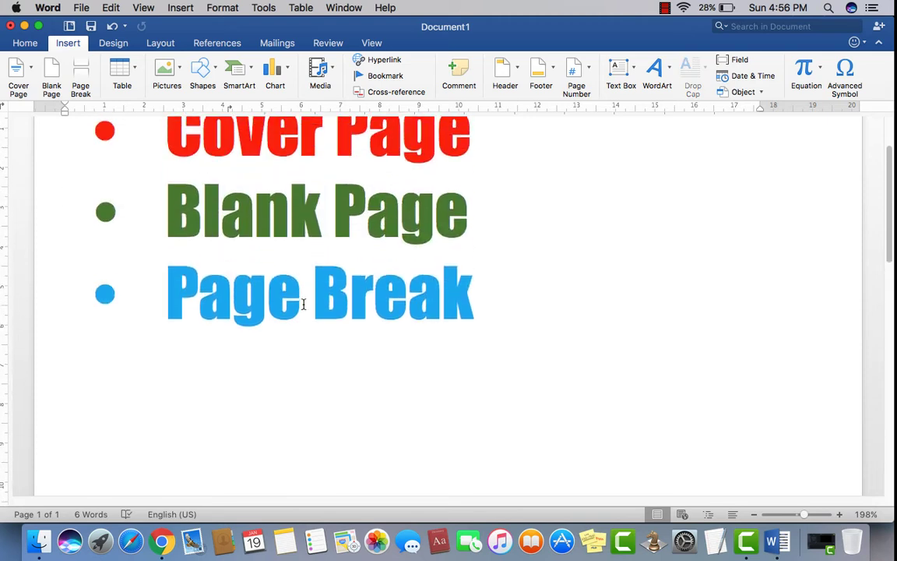
{"action": "scroll", "coordinate": [303, 304], "scroll_direction": "down", "scroll_amount": 5}
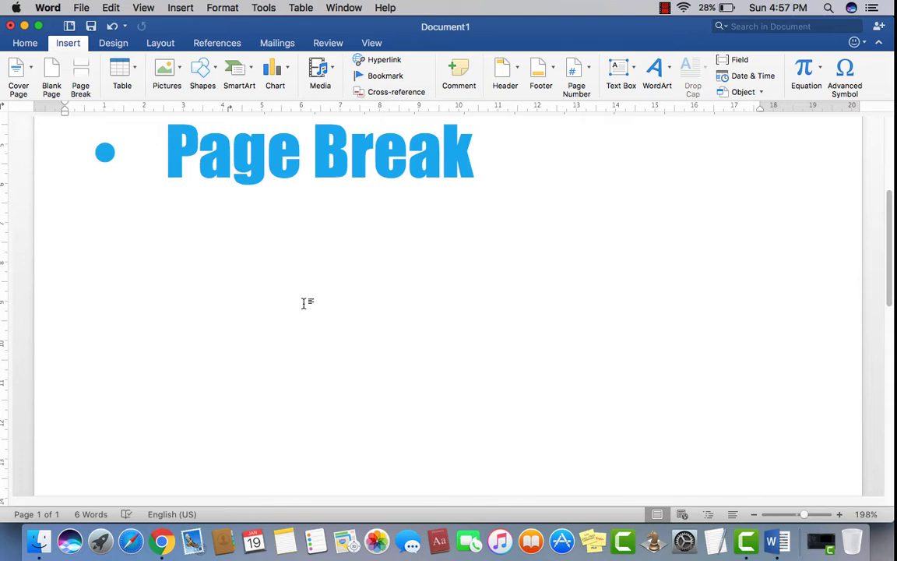
{"action": "scroll", "coordinate": [302, 327], "scroll_direction": "down", "scroll_amount": 2}
{"action": "scroll", "coordinate": [302, 331], "scroll_direction": "up", "scroll_amount": 5}
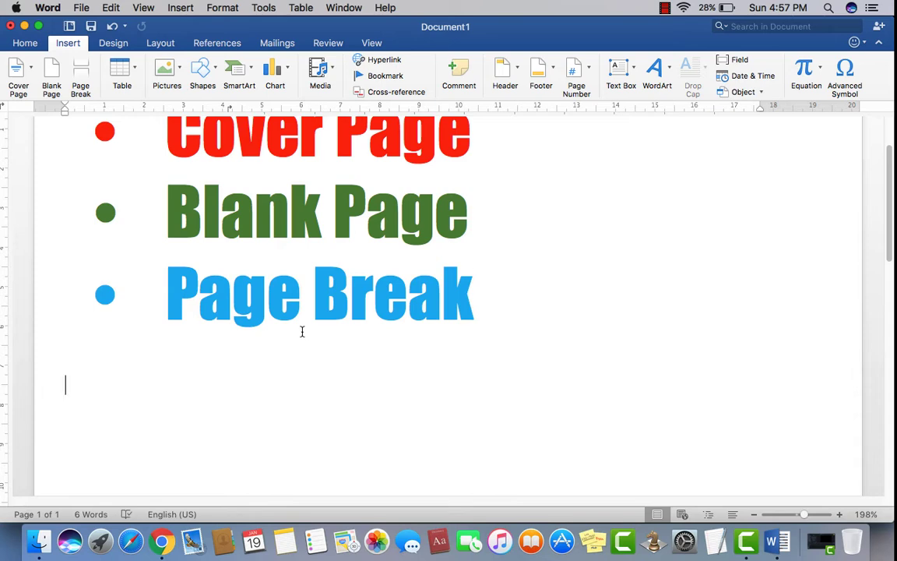
{"action": "scroll", "coordinate": [304, 333], "scroll_direction": "down", "scroll_amount": 3}
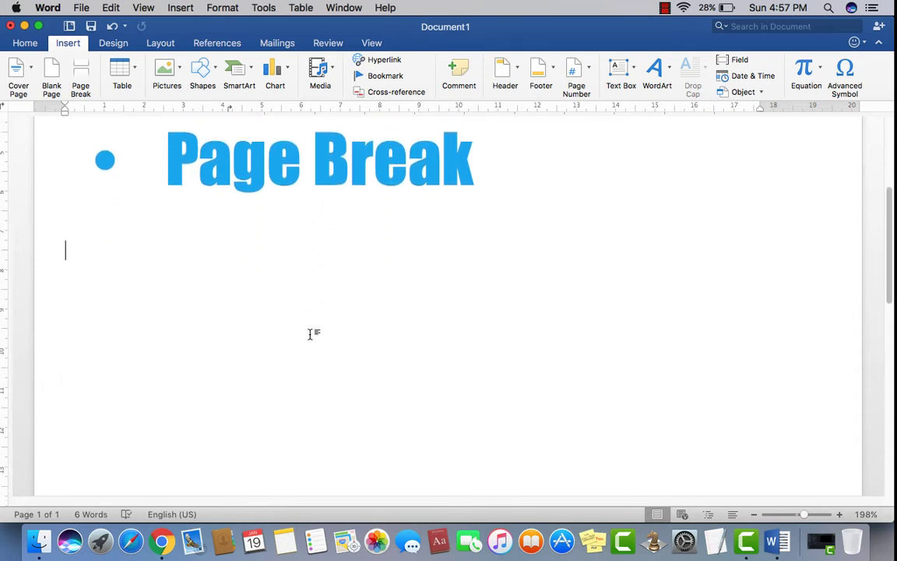
{"action": "scroll", "coordinate": [225, 315], "scroll_direction": "down", "scroll_amount": 1}
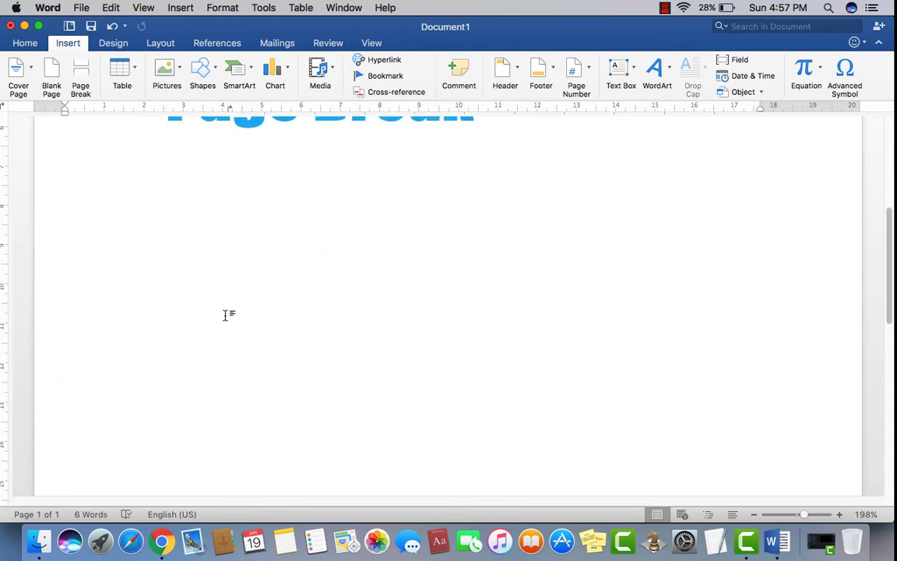
{"action": "scroll", "coordinate": [226, 315], "scroll_direction": "up", "scroll_amount": 5}
{"action": "scroll", "coordinate": [224, 326], "scroll_direction": "down", "scroll_amount": 3}
{"action": "scroll", "coordinate": [222, 329], "scroll_direction": "up", "scroll_amount": 5}
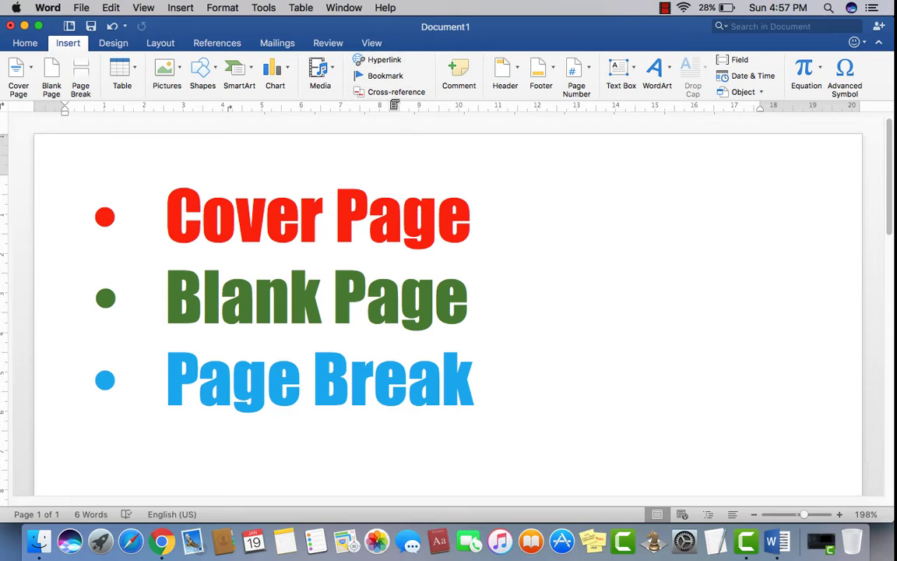
{"action": "left_click", "coordinate": [581, 366]}
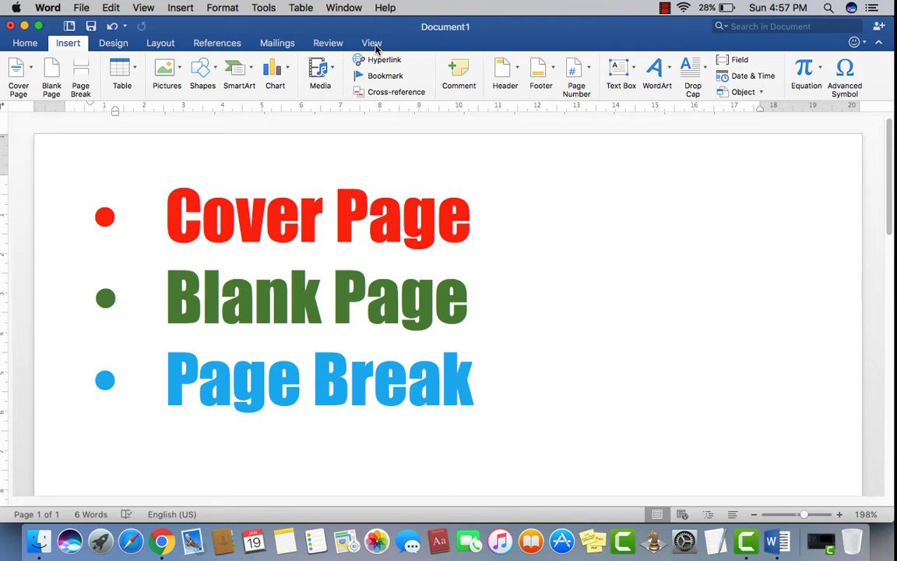
View the document as one whole page, and return to the page-width zoom at the start of the list
{"action": "left_click", "coordinate": [373, 45]}
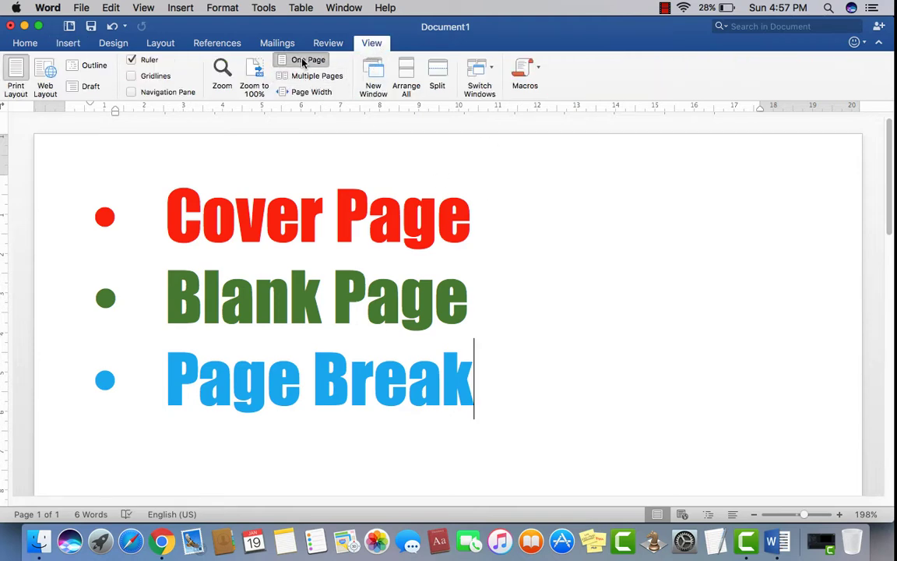
{"action": "left_click", "coordinate": [303, 62]}
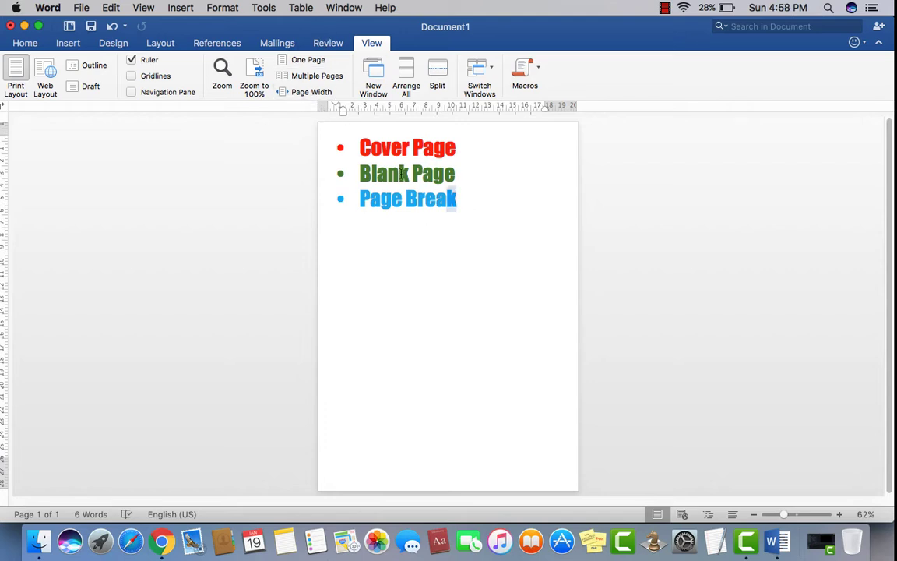
{"action": "key", "text": "super+a"}
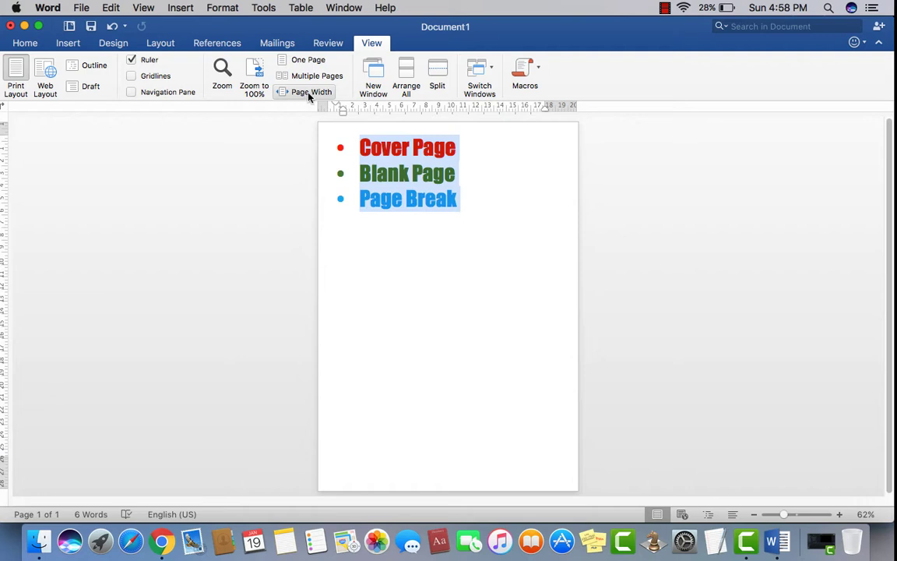
{"action": "left_click", "coordinate": [309, 93]}
{"action": "left_click", "coordinate": [299, 152]}
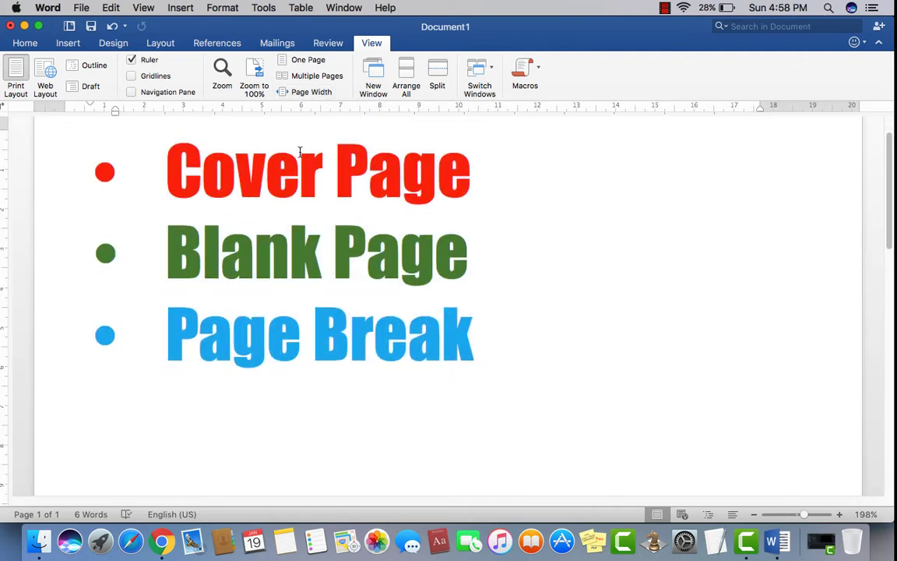
{"action": "scroll", "coordinate": [300, 152], "scroll_direction": "up", "scroll_amount": 2}
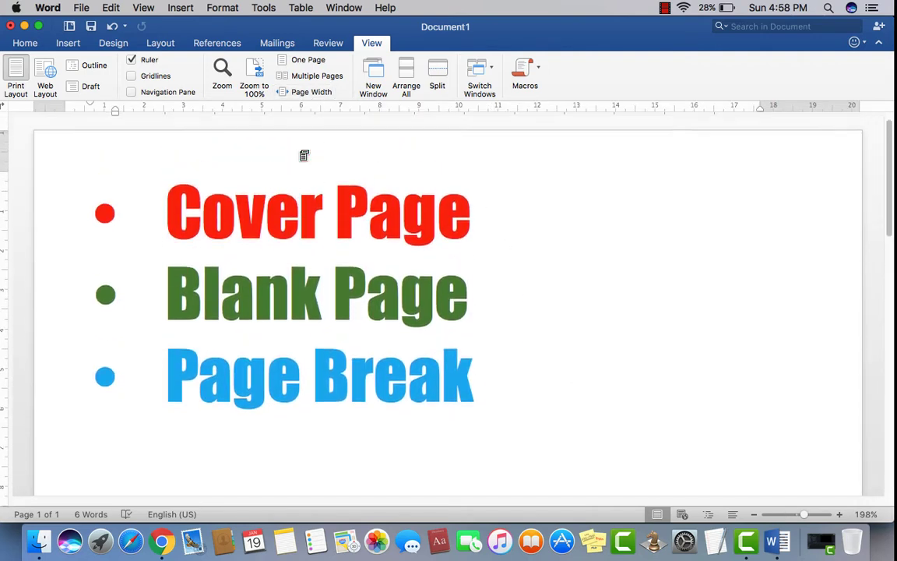
Browse the built-in cover page designs and insert the Badge cover page into the document
{"action": "left_click", "coordinate": [68, 43]}
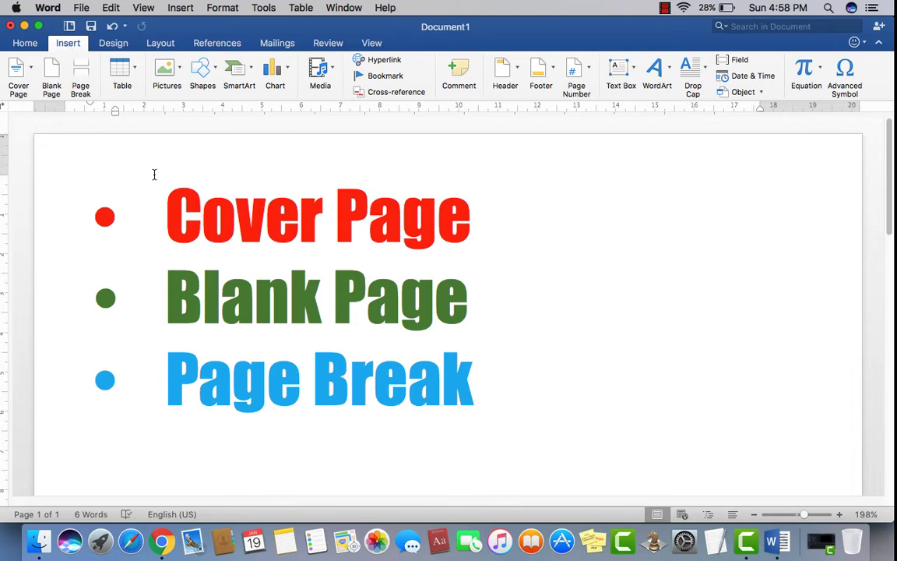
{"action": "left_click", "coordinate": [32, 70]}
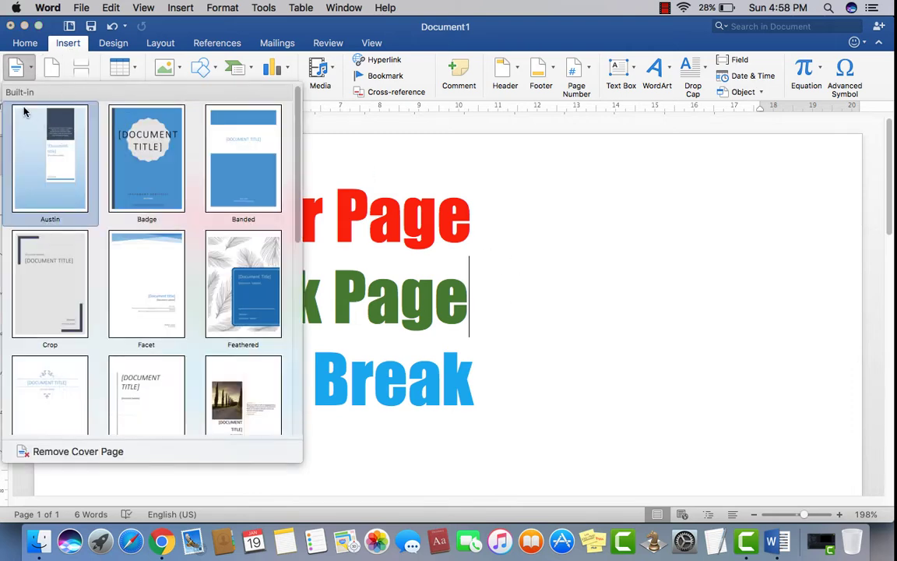
{"action": "left_click", "coordinate": [32, 72]}
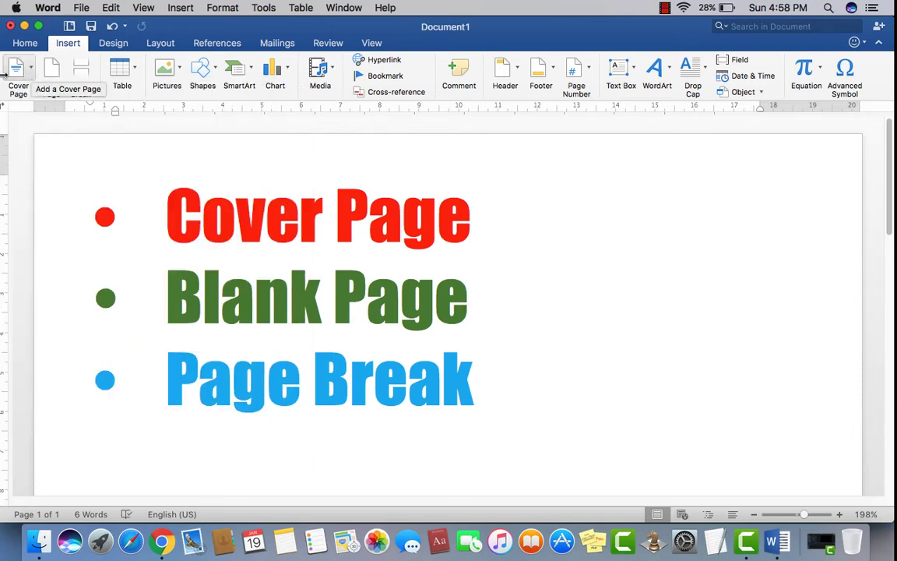
{"action": "left_click", "coordinate": [31, 69]}
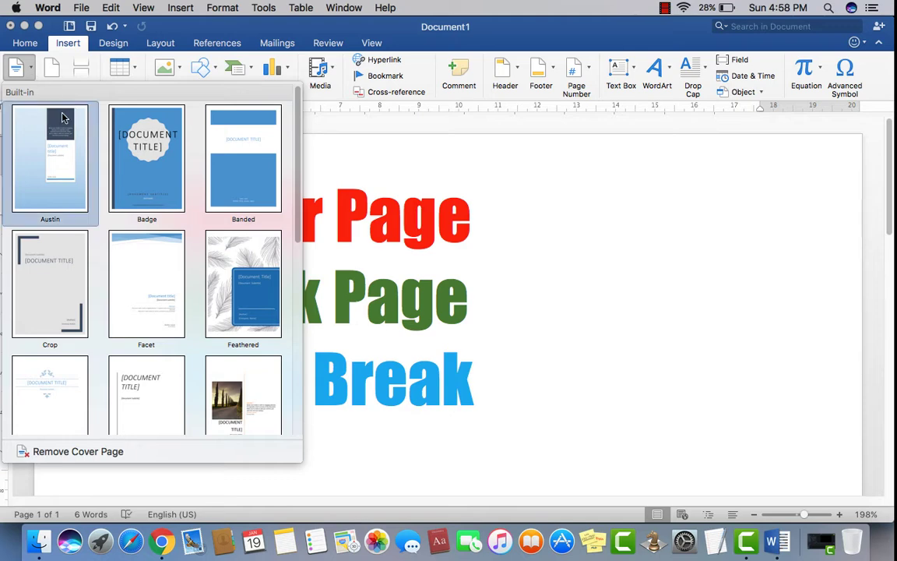
{"action": "left_click_drag", "start_coordinate": [296, 113], "coordinate": [297, 93]}
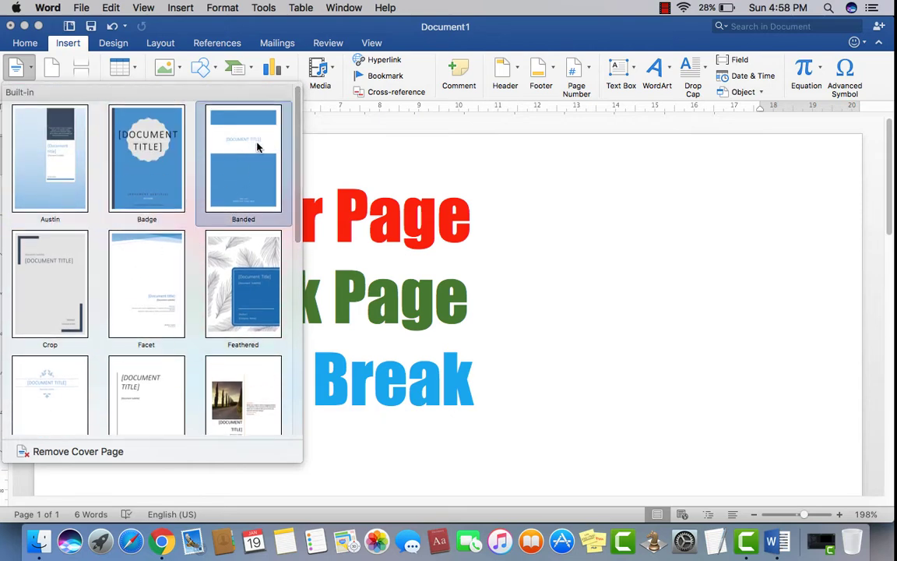
{"action": "left_click_drag", "start_coordinate": [299, 126], "coordinate": [295, 315]}
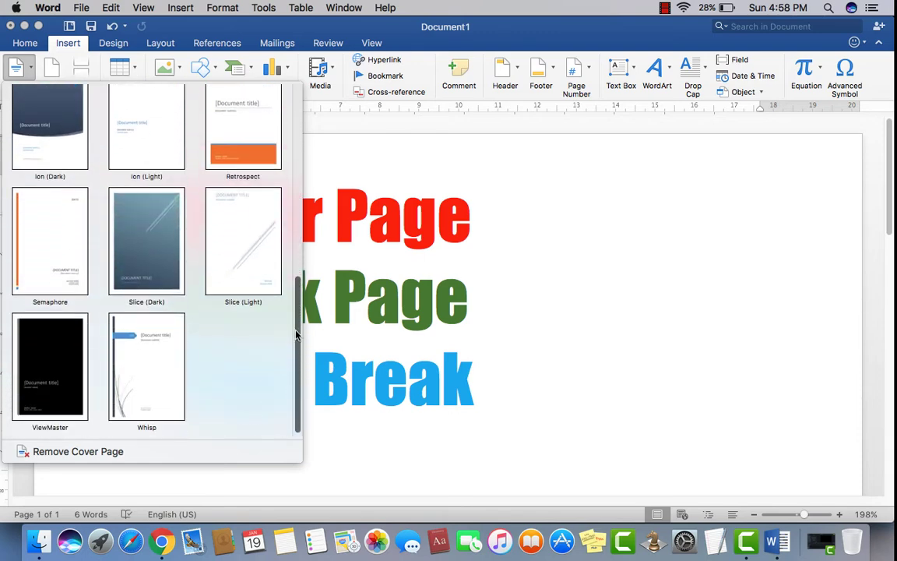
{"action": "scroll", "coordinate": [265, 296], "scroll_direction": "up", "scroll_amount": 10}
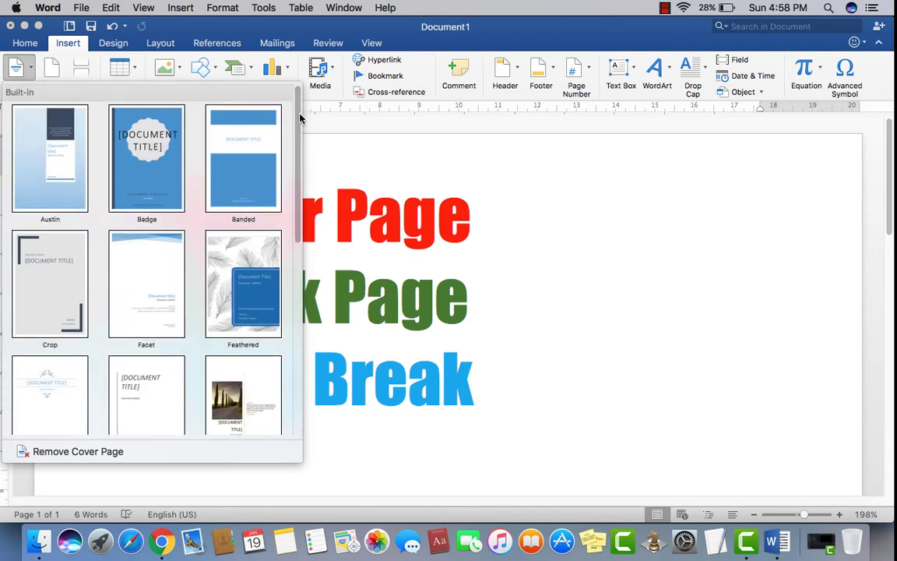
{"action": "left_click_drag", "start_coordinate": [297, 109], "coordinate": [289, 261]}
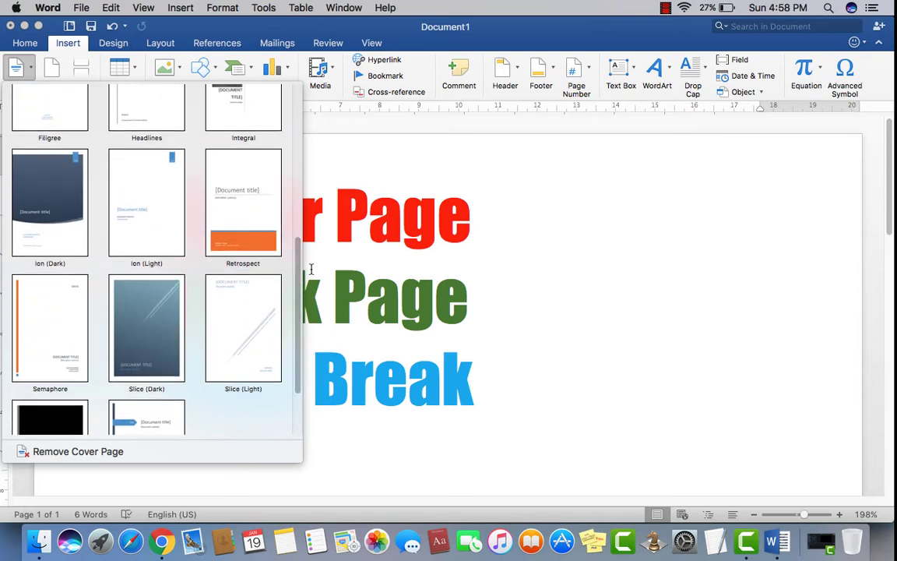
{"action": "scroll", "coordinate": [265, 222], "scroll_direction": "up", "scroll_amount": 4}
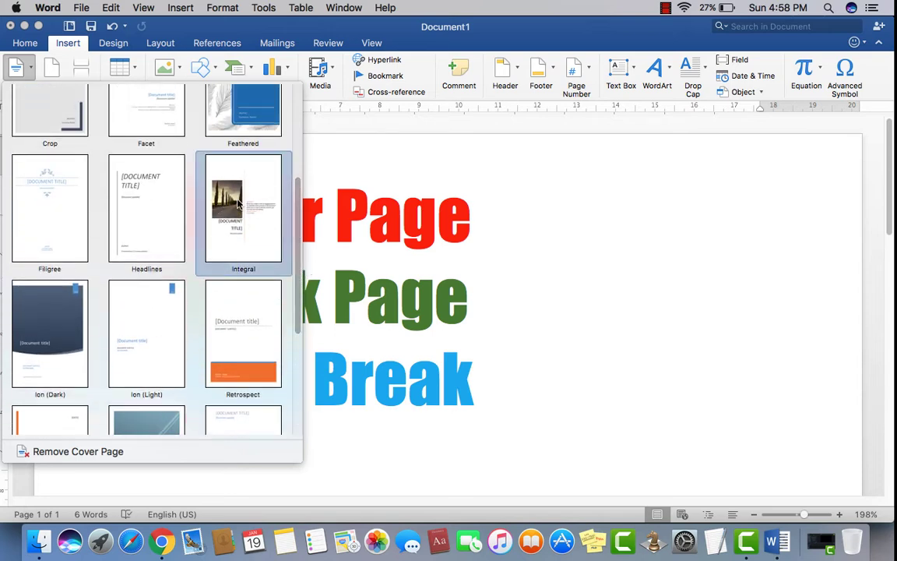
{"action": "scroll", "coordinate": [300, 190], "scroll_direction": "up", "scroll_amount": 3}
{"action": "scroll", "coordinate": [300, 190], "scroll_direction": "up", "scroll_amount": 3}
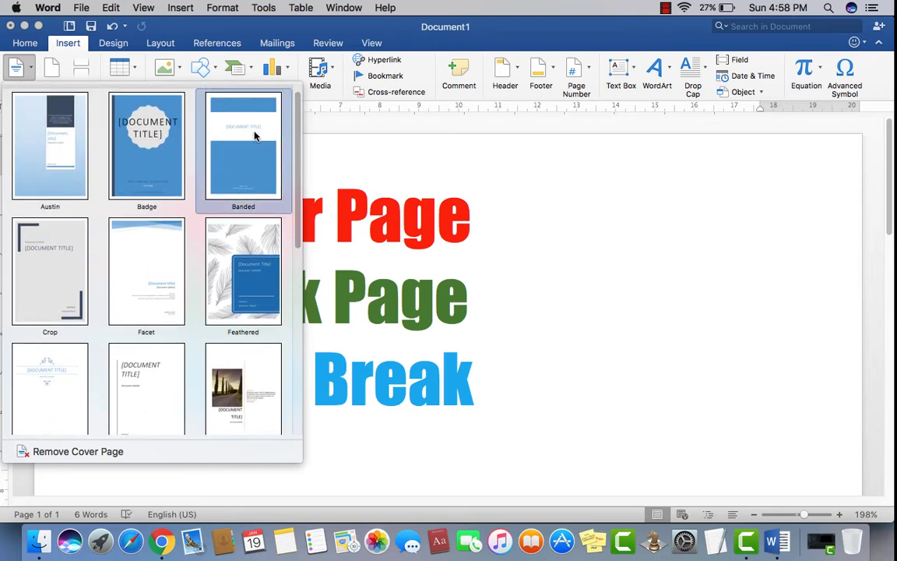
{"action": "mouse_move", "coordinate": [296, 127]}
{"action": "left_mouse_down"}
{"action": "mouse_move", "coordinate": [297, 315]}
{"action": "mouse_move", "coordinate": [292, 115]}
{"action": "left_mouse_up"}
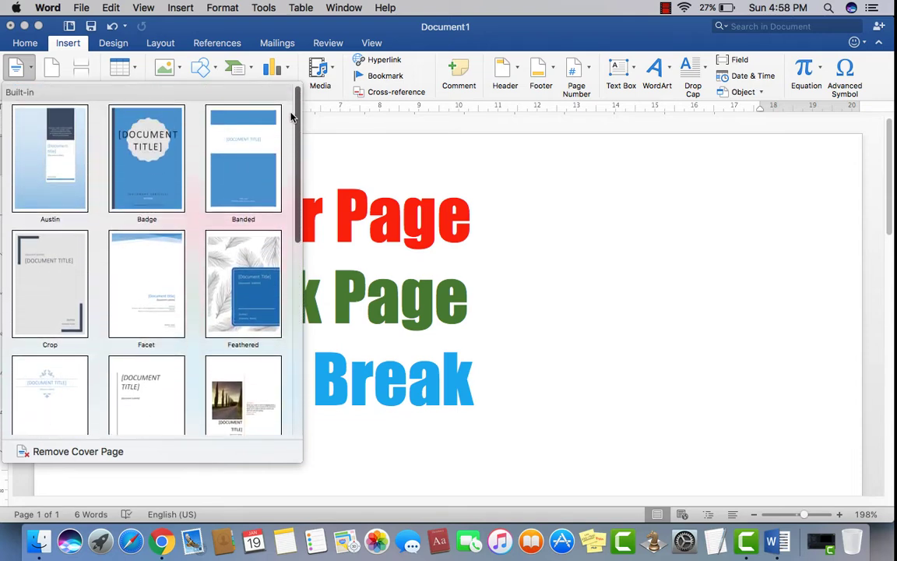
{"action": "left_click", "coordinate": [147, 152]}
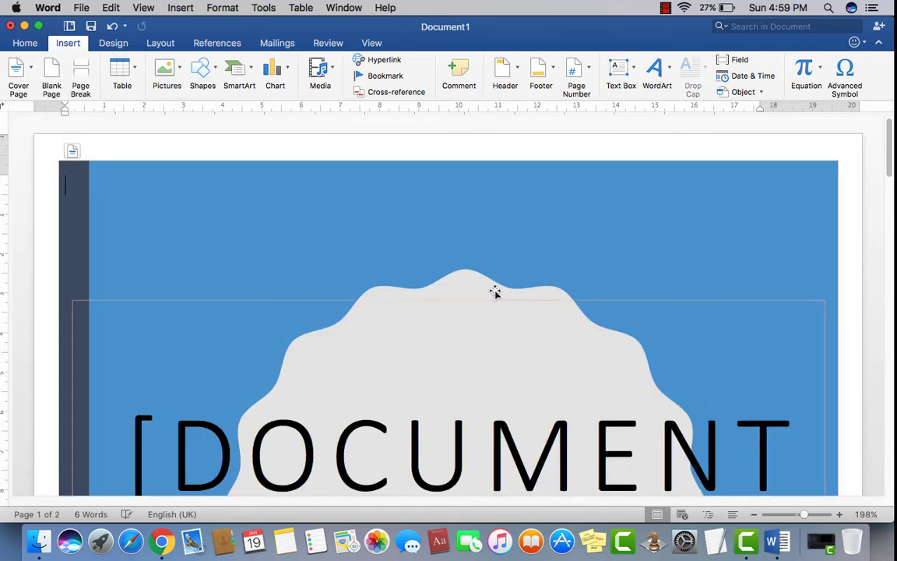
View the whole cover page and the list page after it, and return to page-width zoom at the document title
{"action": "left_click", "coordinate": [376, 45]}
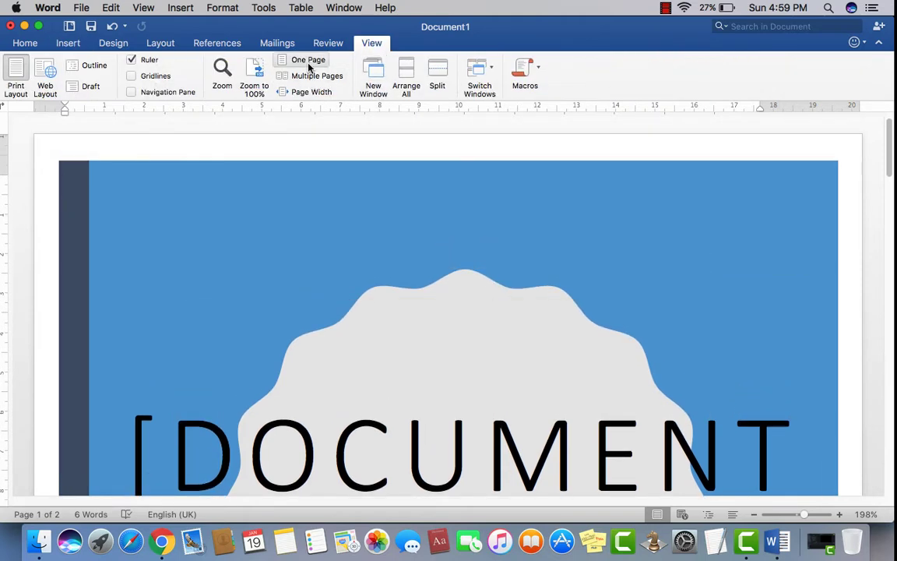
{"action": "left_click", "coordinate": [309, 60]}
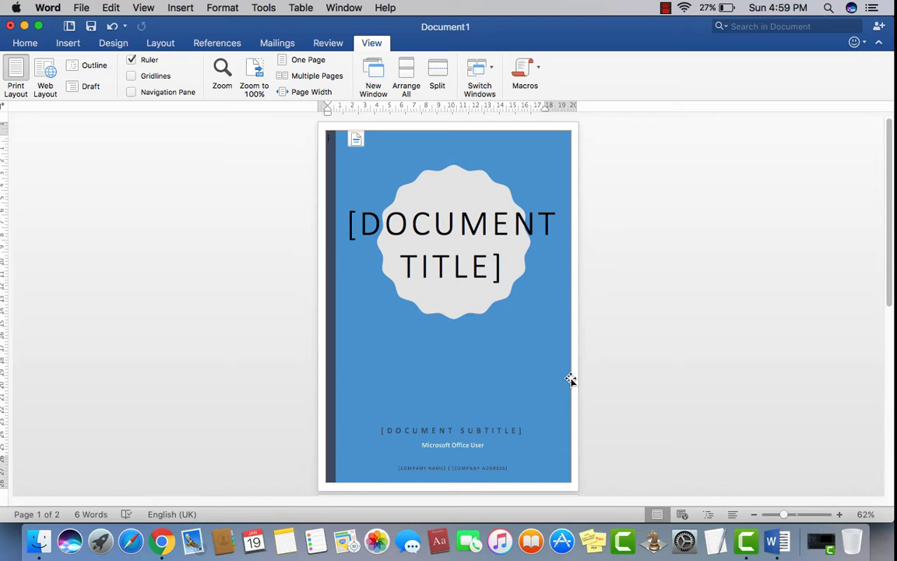
{"action": "scroll", "coordinate": [576, 373], "scroll_direction": "down", "scroll_amount": 10}
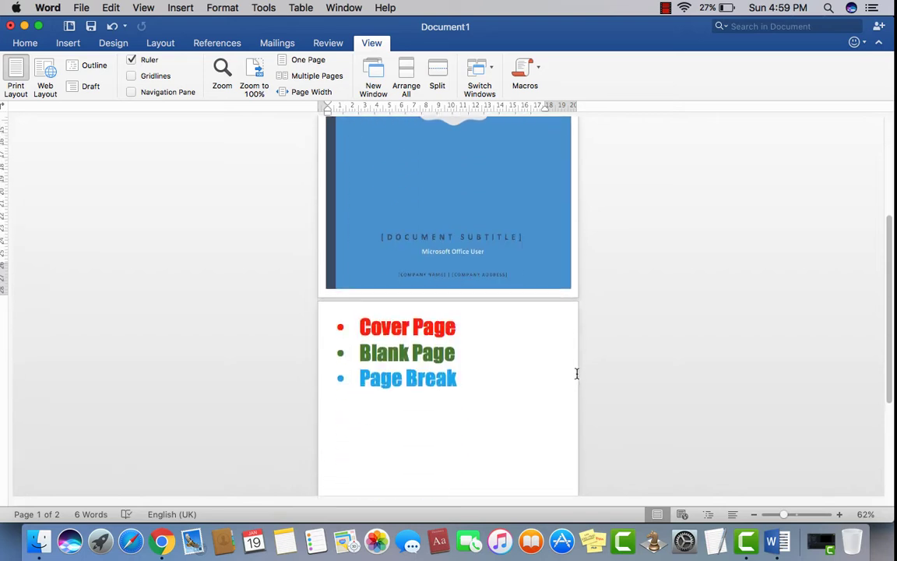
{"action": "scroll", "coordinate": [576, 373], "scroll_direction": "up", "scroll_amount": 10}
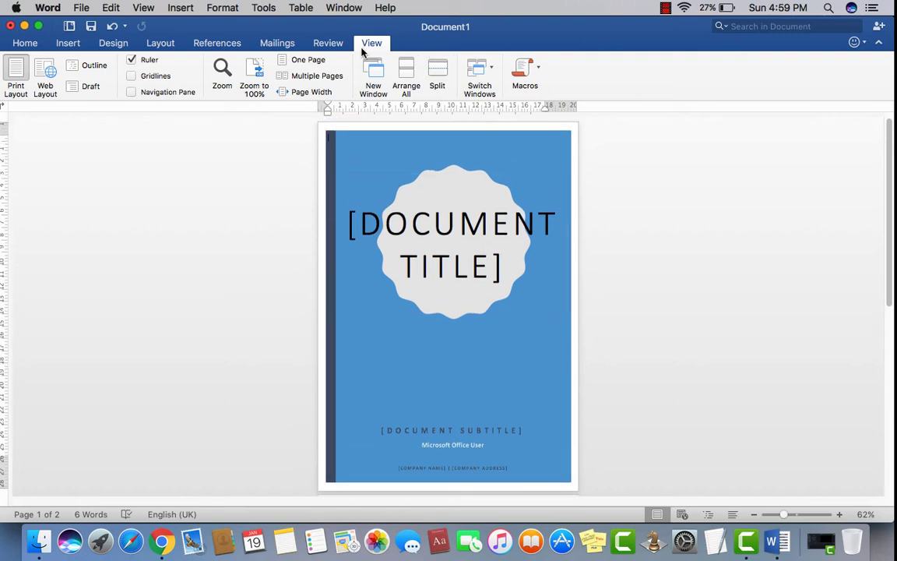
{"action": "left_click", "coordinate": [304, 92]}
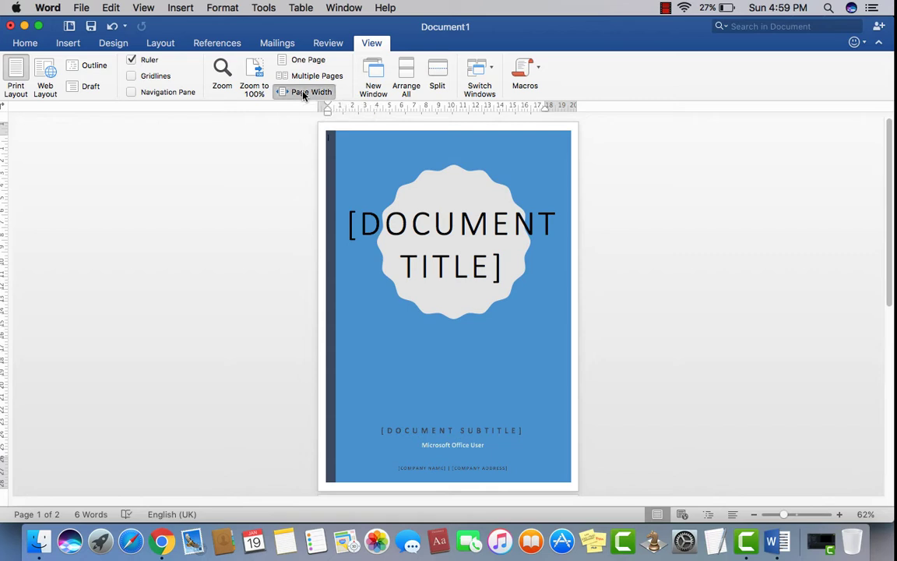
{"action": "scroll", "coordinate": [517, 289], "scroll_direction": "down", "scroll_amount": 3}
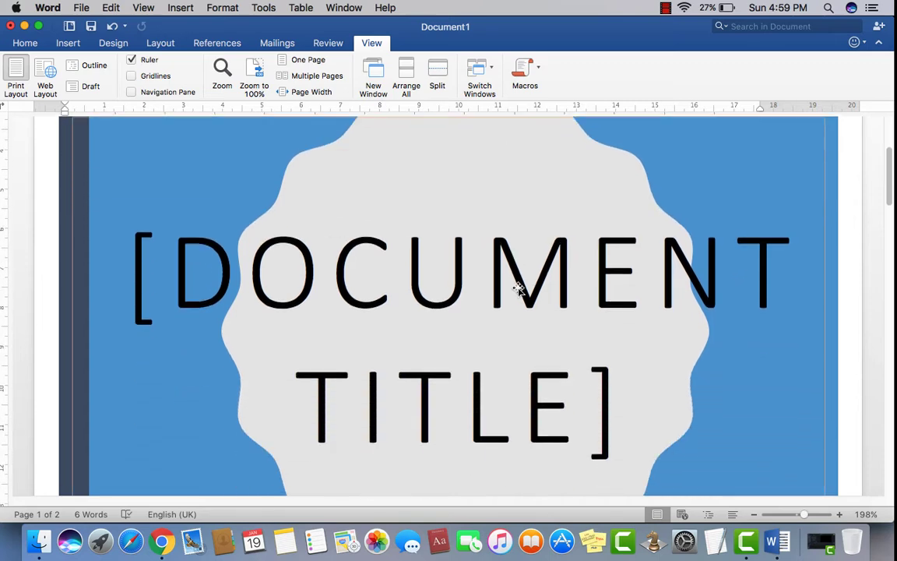
Complete the cover page's subtitle as "MS Word 2016" and replace the author line below it with "Learning Lessons"
{"action": "scroll", "coordinate": [518, 288], "scroll_direction": "up", "scroll_amount": 4}
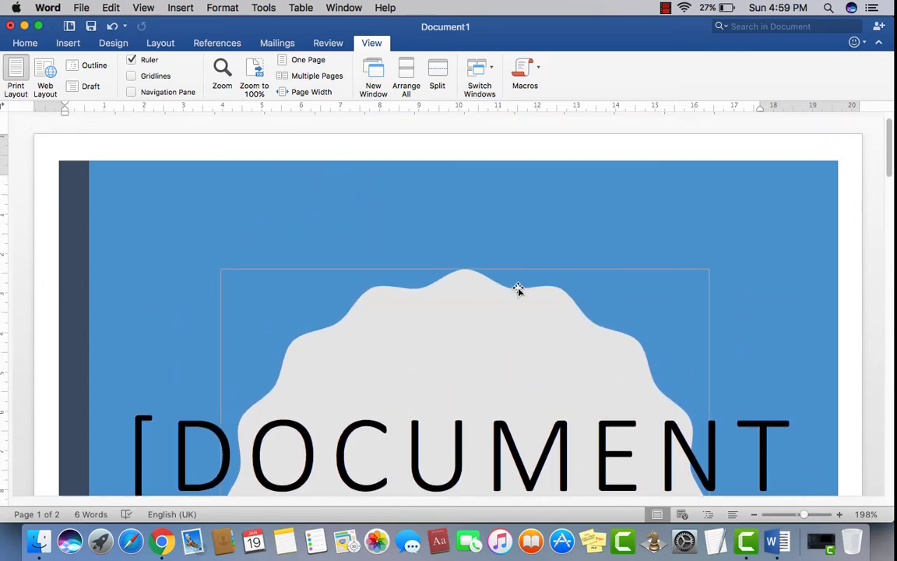
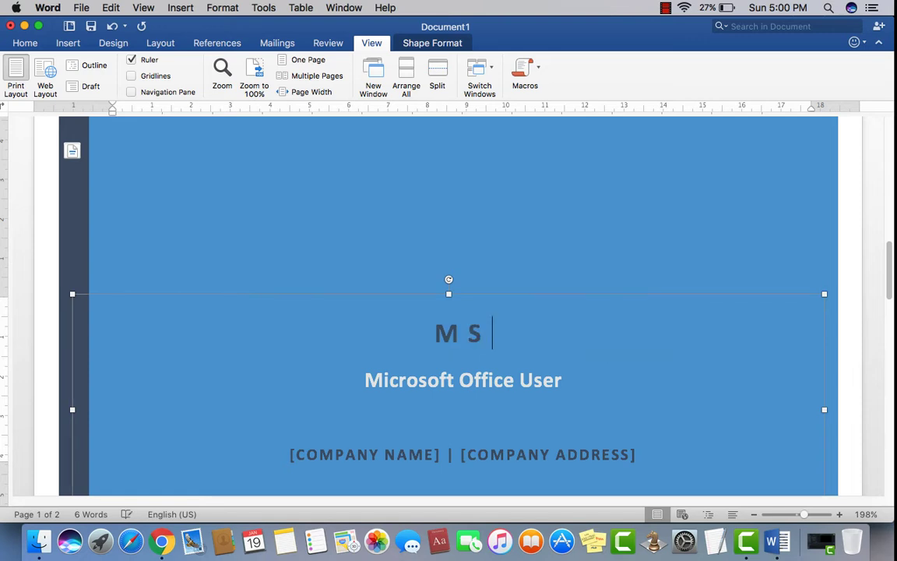
{"action": "type", "text": "2016"}
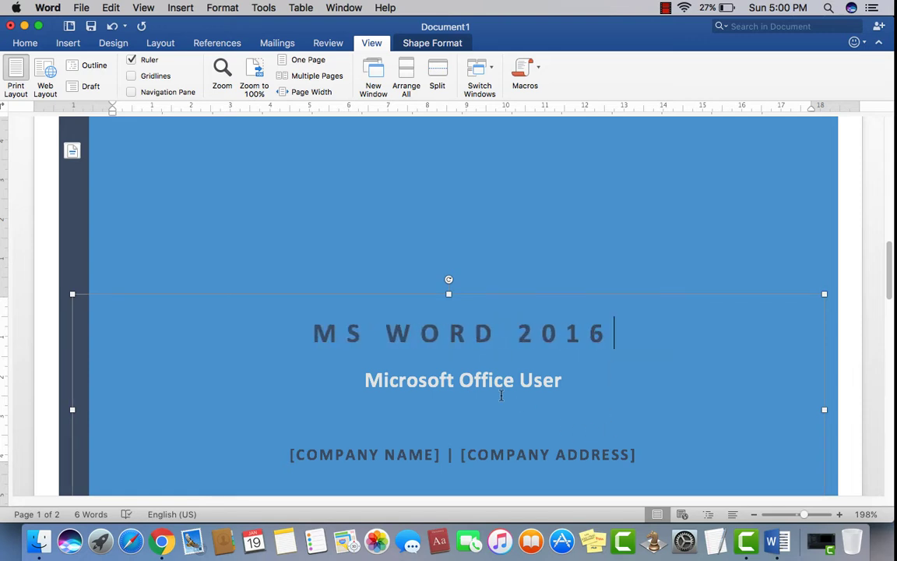
{"action": "left_click", "coordinate": [435, 379]}
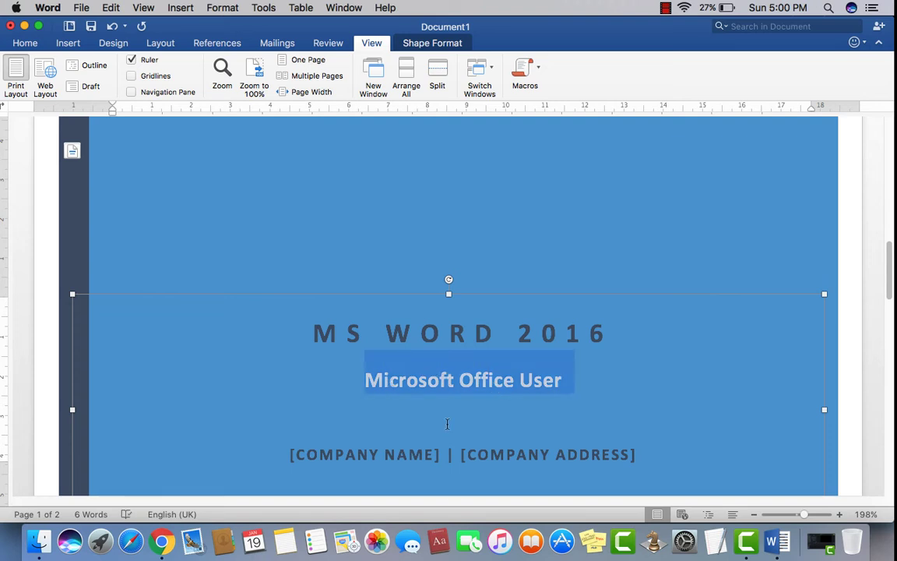
{"action": "type", "text": "Lear"}
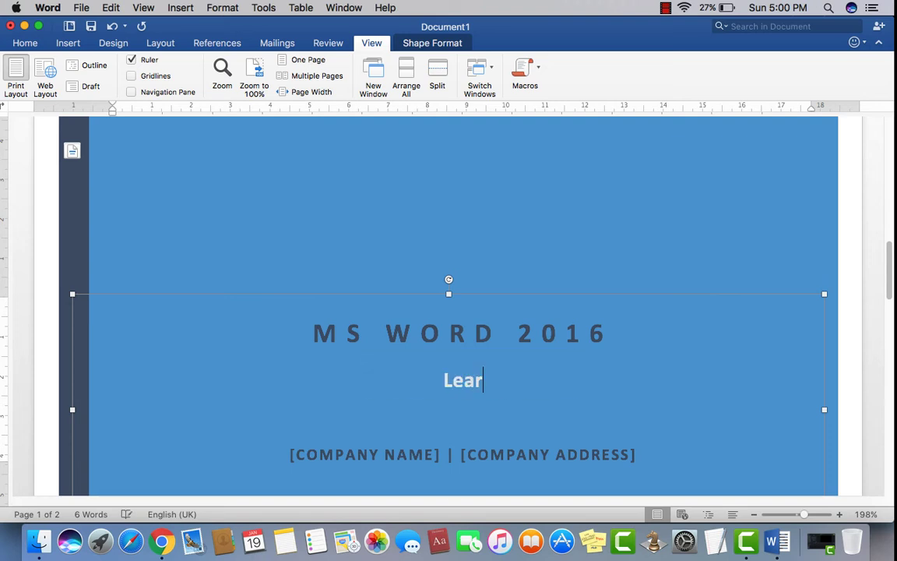
{"action": "type", "text": "ning Lessons"}
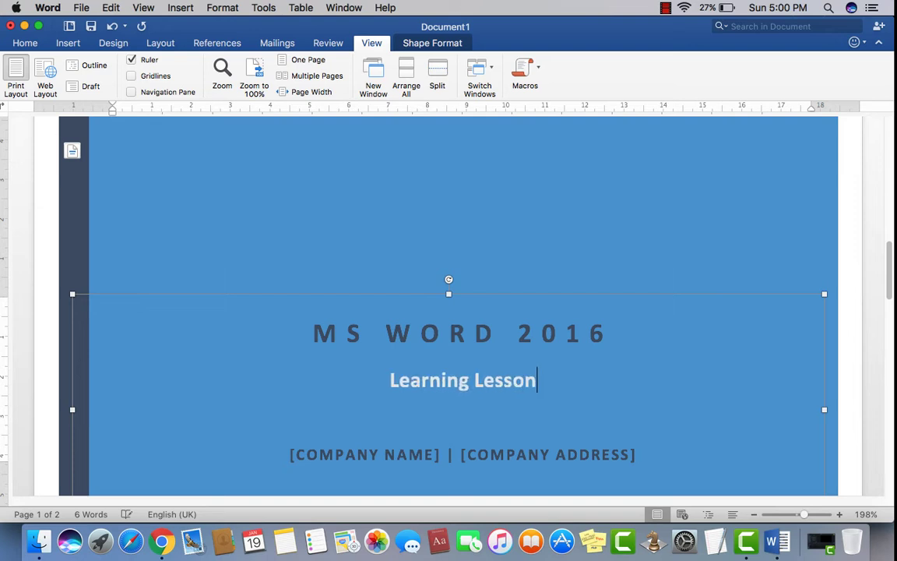
Enter "Youth Vision Institute" as the company name on the cover page and fill in the company address beside it
{"action": "left_click", "coordinate": [413, 459]}
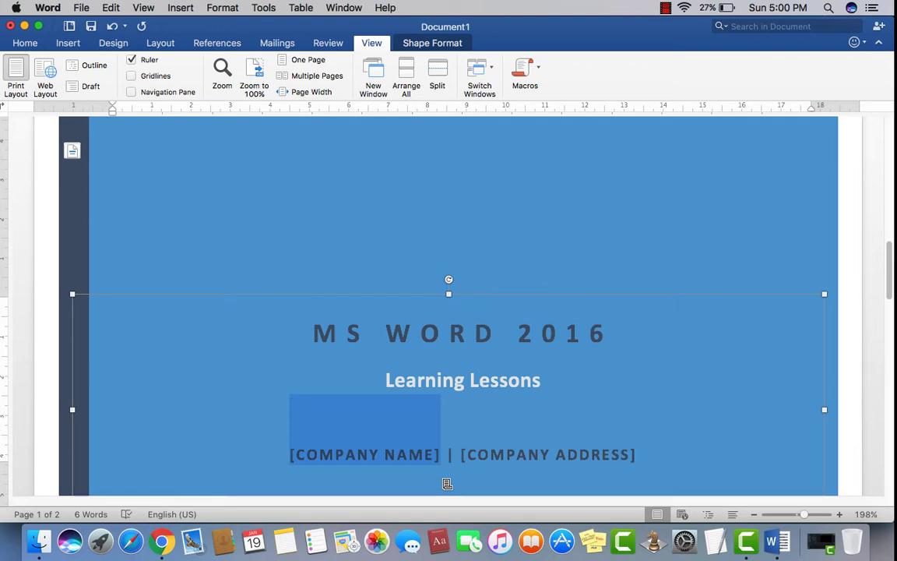
{"action": "type", "text": "Youth Vision"}
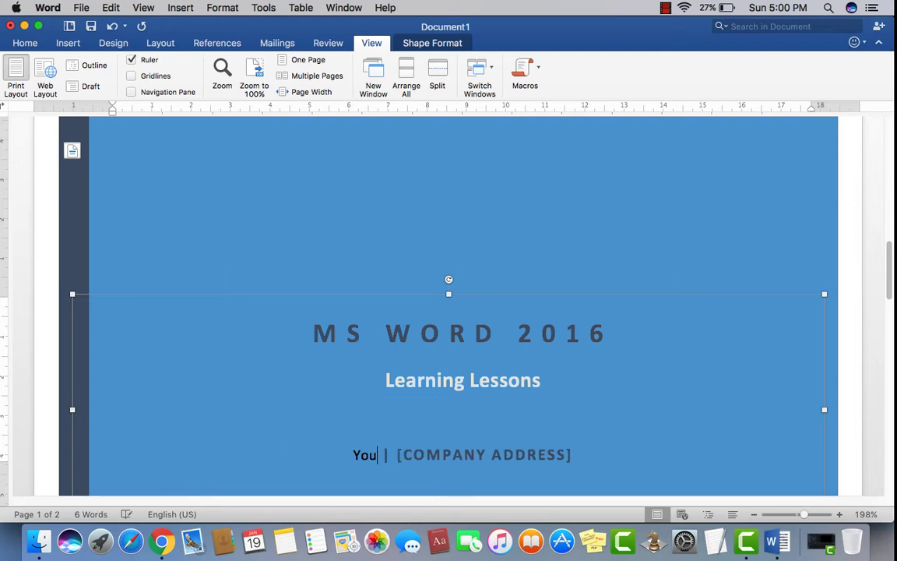
{"action": "type", "text": " Institute"}
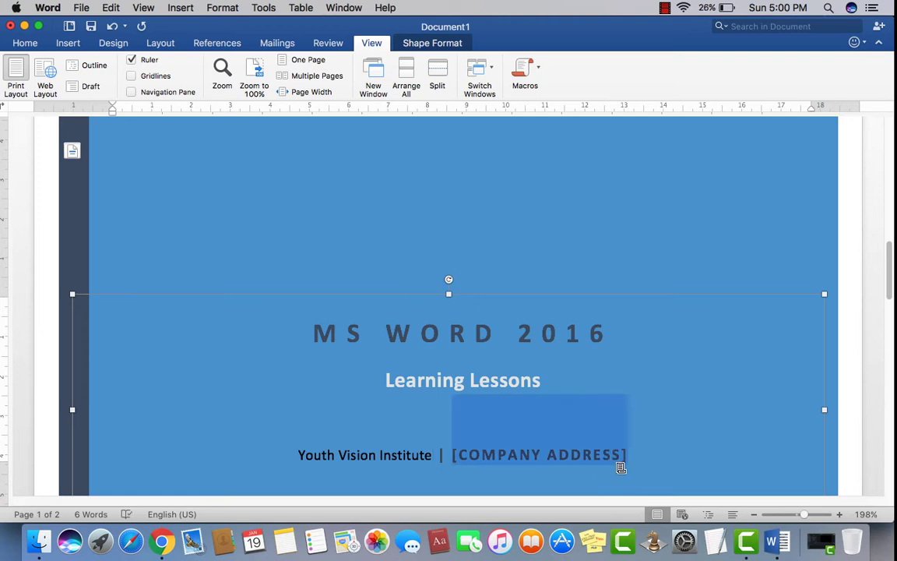
{"action": "left_click", "coordinate": [539, 454]}
{"action": "type", "text": "G-9"}
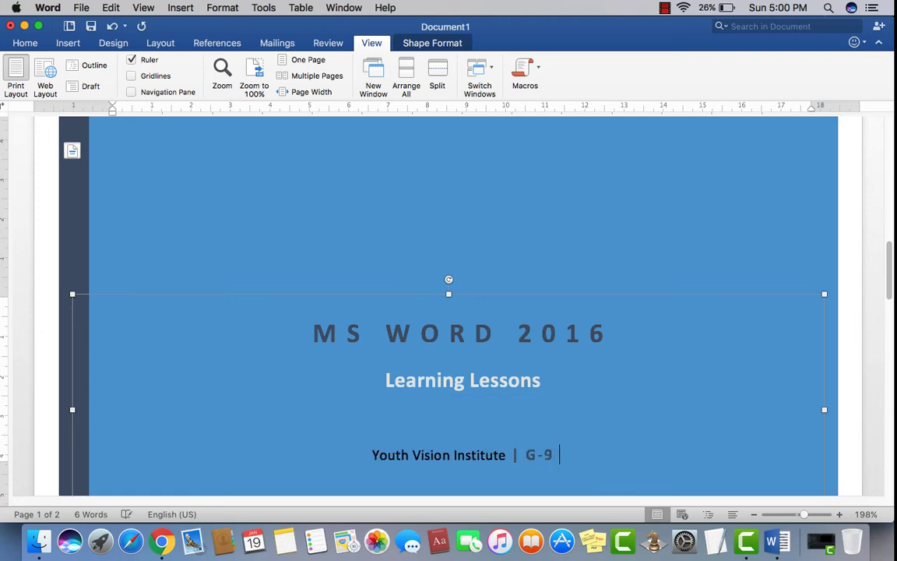
{"action": "type", "text": " ISLAMABAD"}
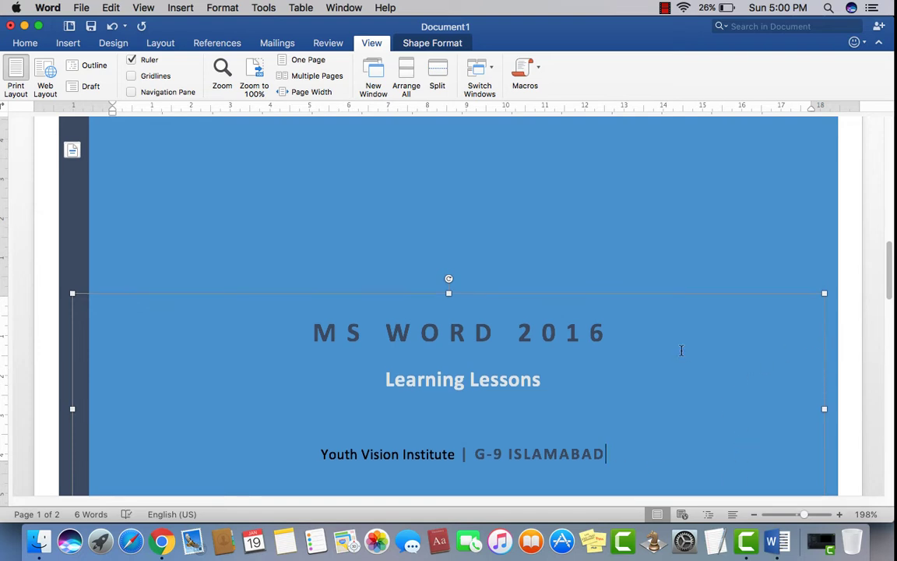
View the filled-in cover page as one whole page, and return to page-width zoom
{"action": "scroll", "coordinate": [680, 348], "scroll_direction": "down", "scroll_amount": 5}
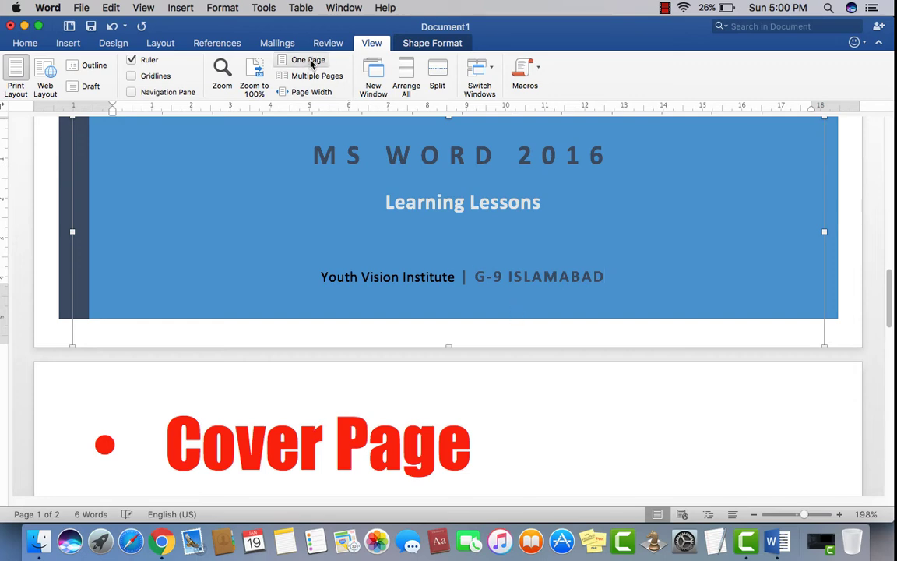
{"action": "left_click", "coordinate": [312, 61]}
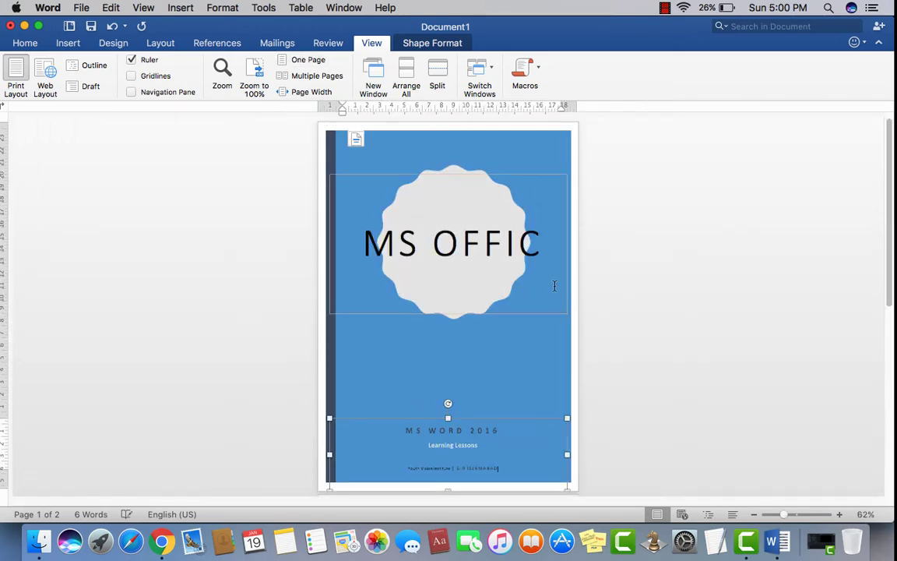
{"action": "left_click", "coordinate": [682, 378]}
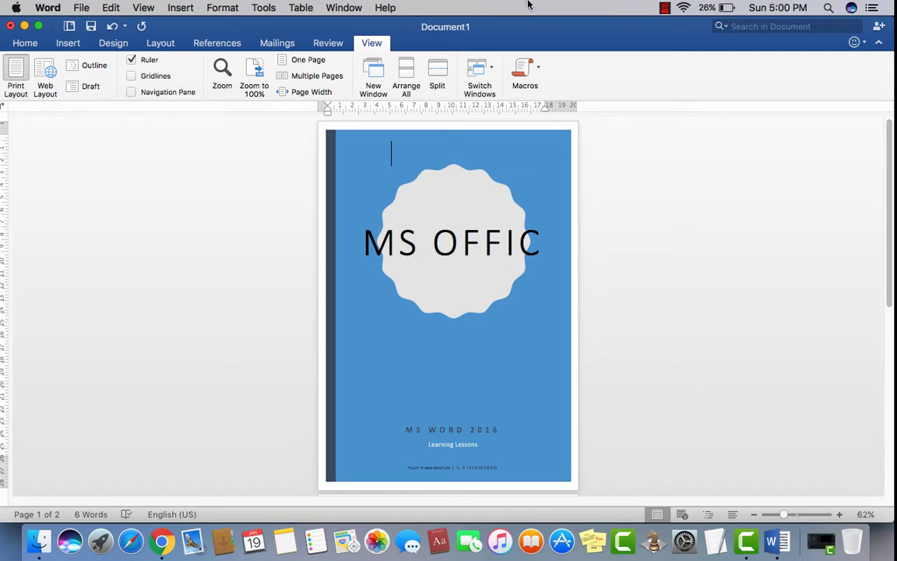
{"action": "left_click", "coordinate": [315, 94]}
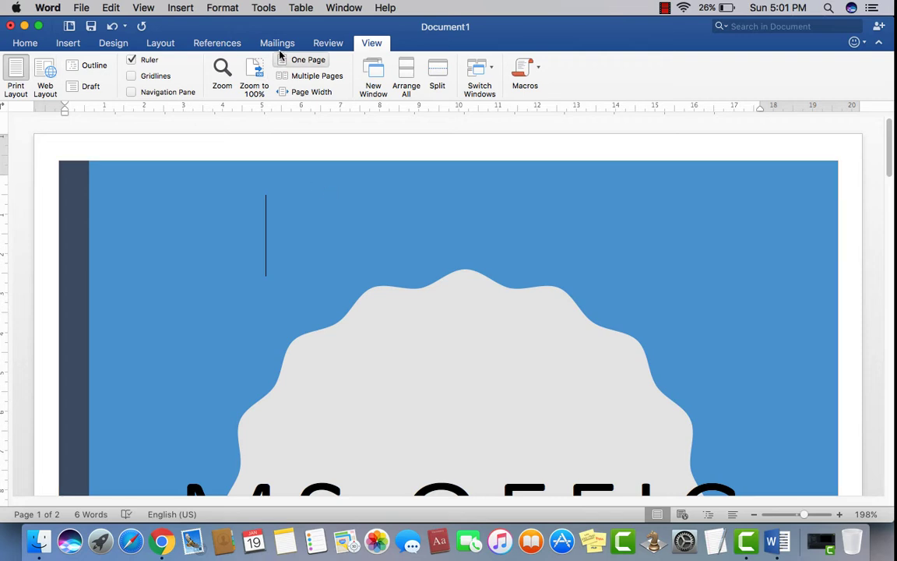
Remove the Badge cover page from the document
{"action": "left_click", "coordinate": [69, 45]}
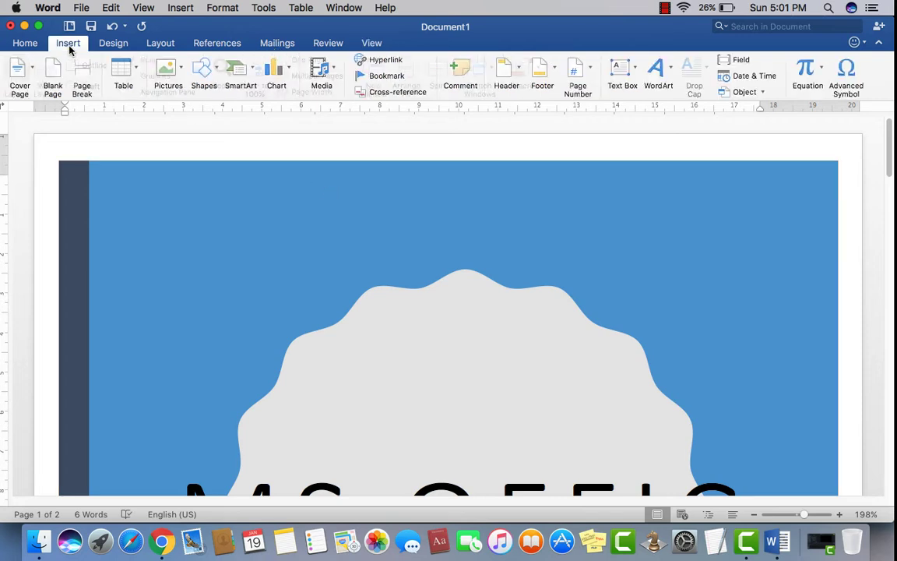
{"action": "left_click", "coordinate": [32, 71]}
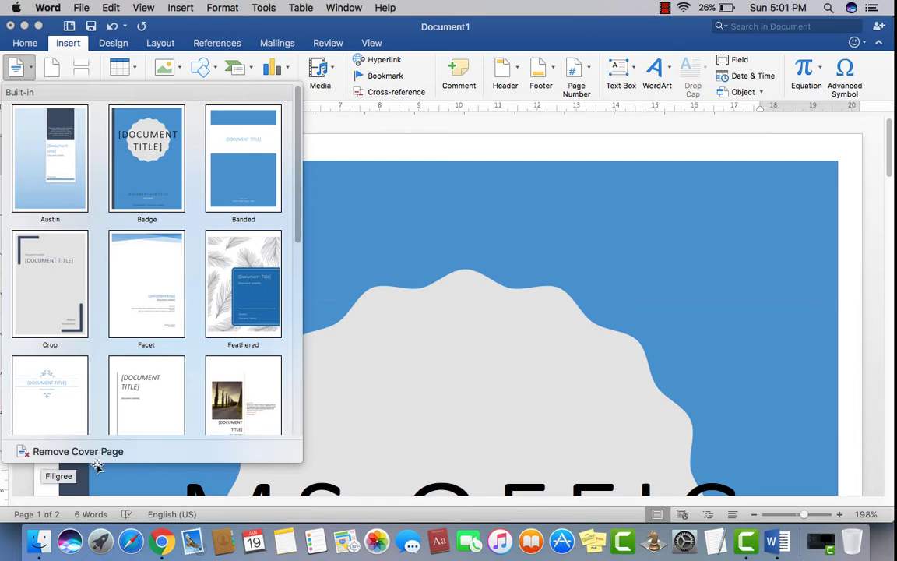
{"action": "left_click", "coordinate": [38, 452]}
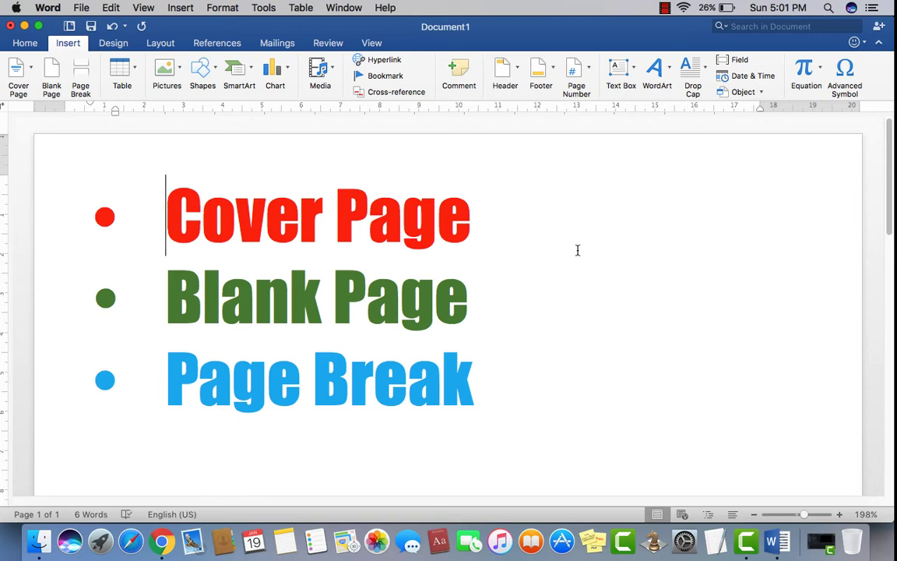
Highlight the Cover Page item and the Blank Page item of the bulleted list in turn
{"action": "left_click_drag", "start_coordinate": [474, 218], "coordinate": [167, 210]}
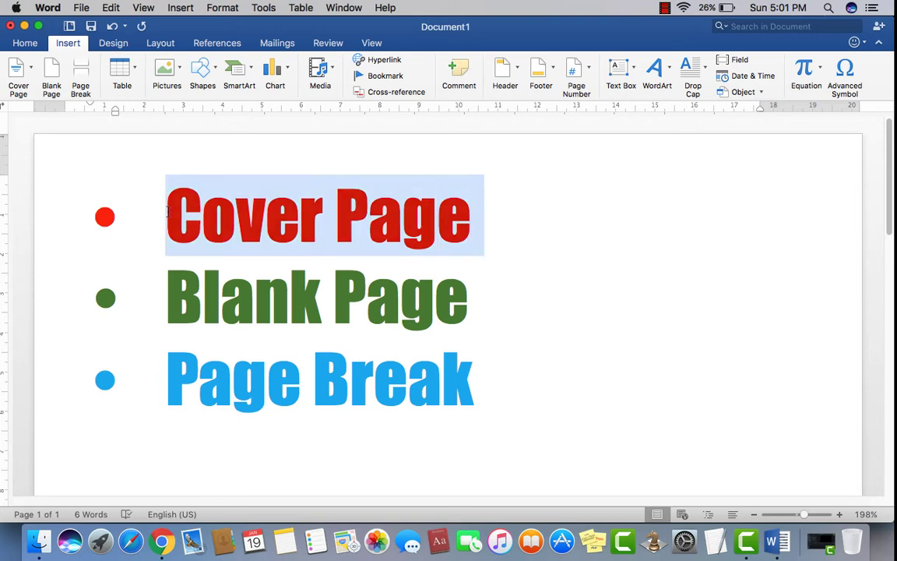
{"action": "scroll", "coordinate": [429, 336], "scroll_direction": "down", "scroll_amount": 2}
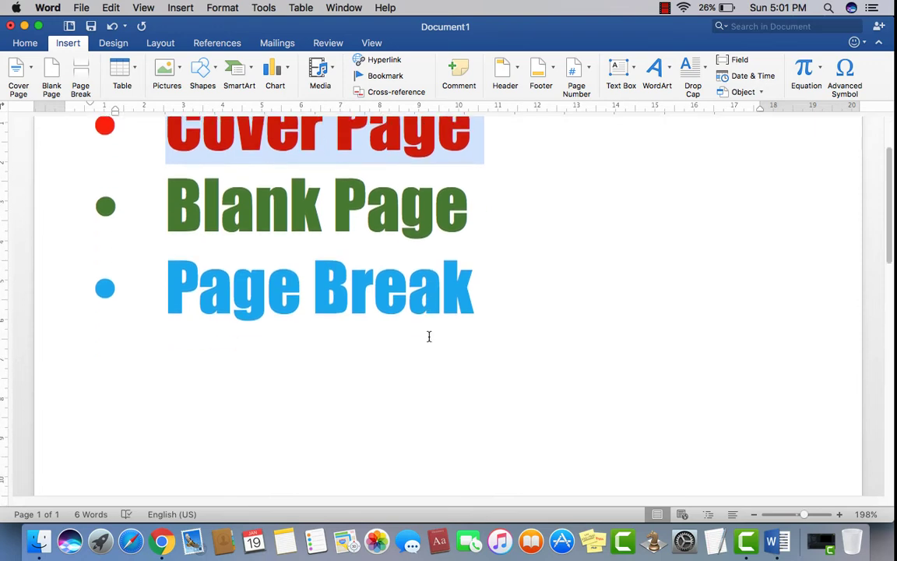
{"action": "scroll", "coordinate": [428, 336], "scroll_direction": "up", "scroll_amount": 2}
{"action": "left_click", "coordinate": [506, 300]}
{"action": "left_click", "coordinate": [490, 230]}
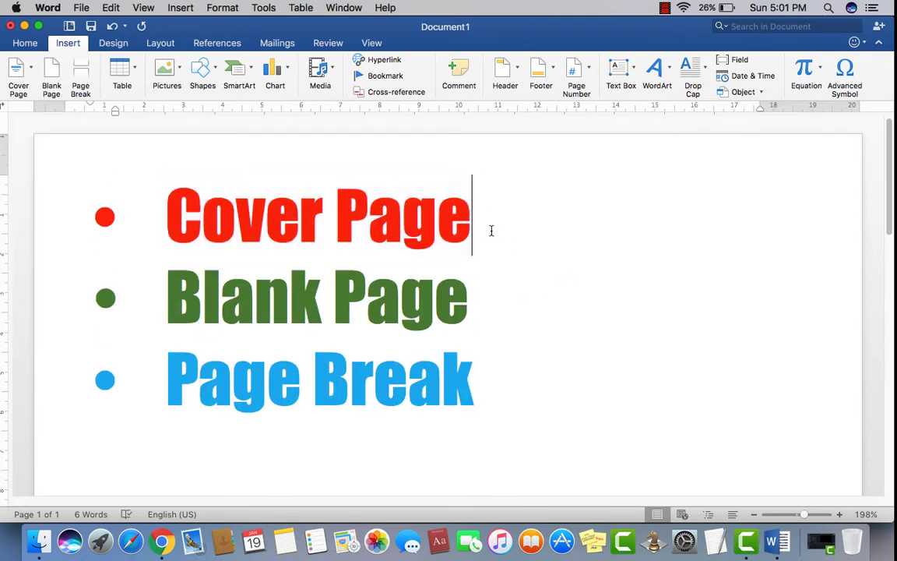
{"action": "left_click_drag", "start_coordinate": [490, 231], "coordinate": [189, 218]}
{"action": "left_click", "coordinate": [668, 364]}
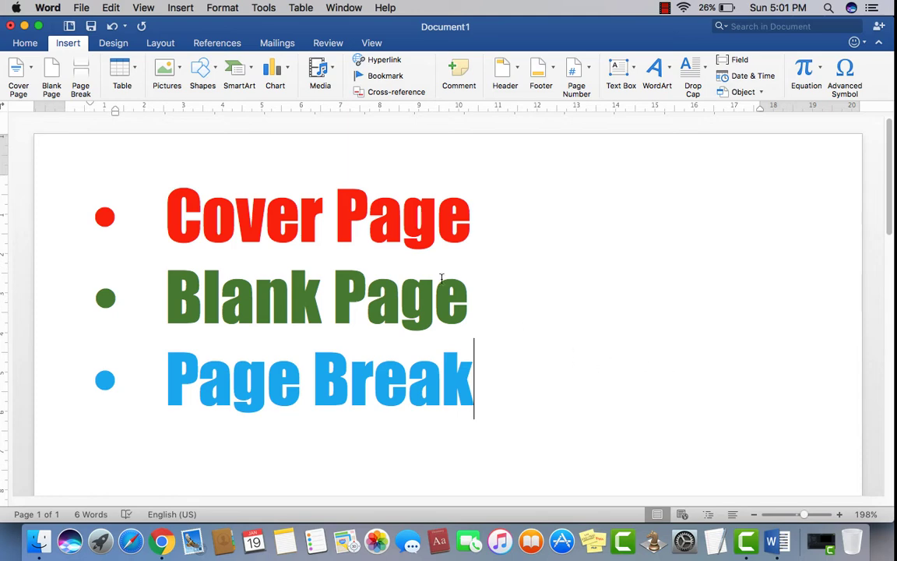
{"action": "left_click_drag", "start_coordinate": [466, 287], "coordinate": [169, 280]}
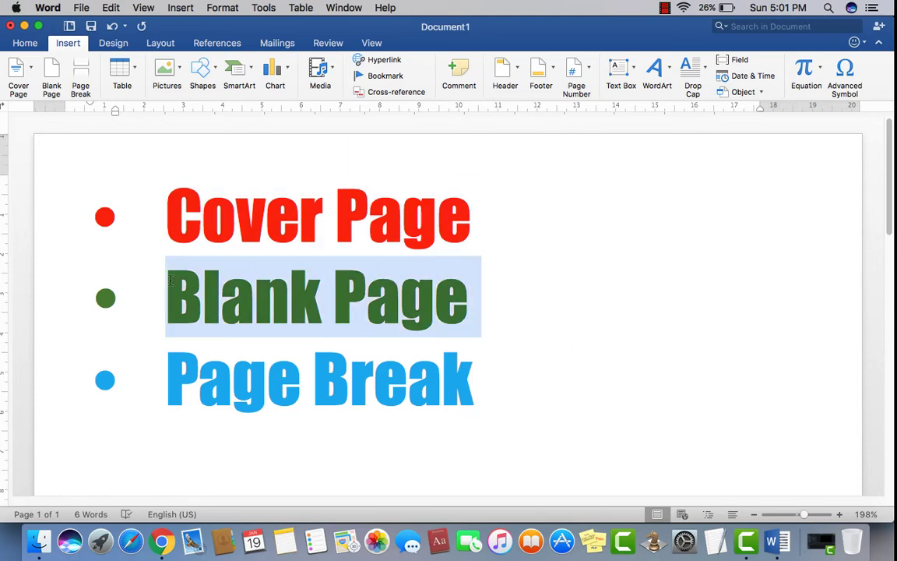
Insert a blank page at the empty line below the "Page Break" list item
{"action": "left_click", "coordinate": [677, 431]}
{"action": "scroll", "coordinate": [476, 333], "scroll_direction": "down", "scroll_amount": 5}
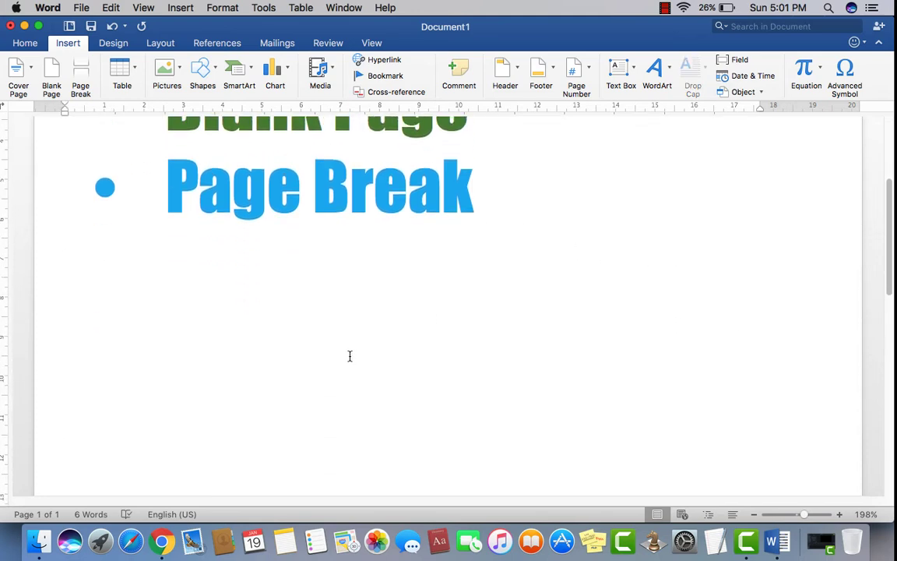
{"action": "scroll", "coordinate": [350, 356], "scroll_direction": "down", "scroll_amount": 6}
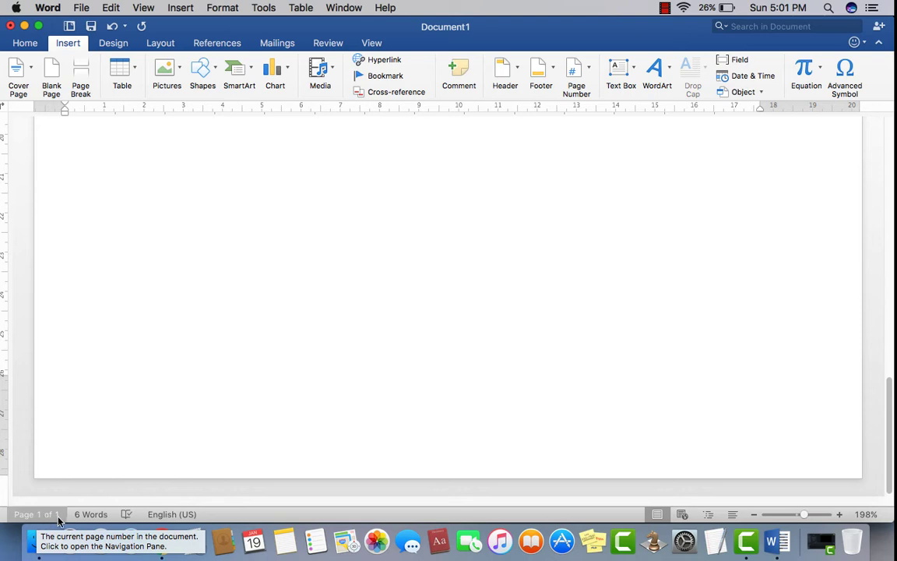
{"action": "scroll", "coordinate": [247, 366], "scroll_direction": "up", "scroll_amount": 5}
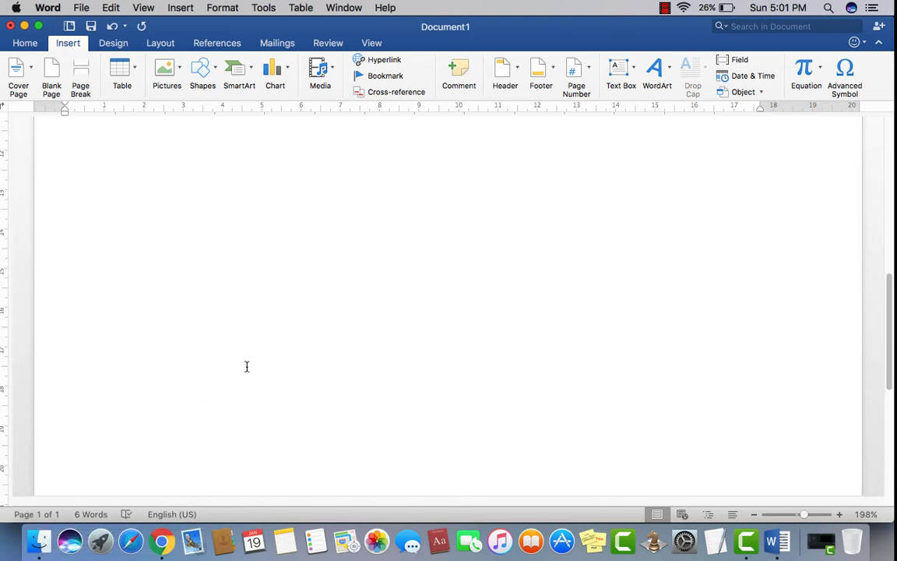
{"action": "scroll", "coordinate": [247, 365], "scroll_direction": "up", "scroll_amount": 5}
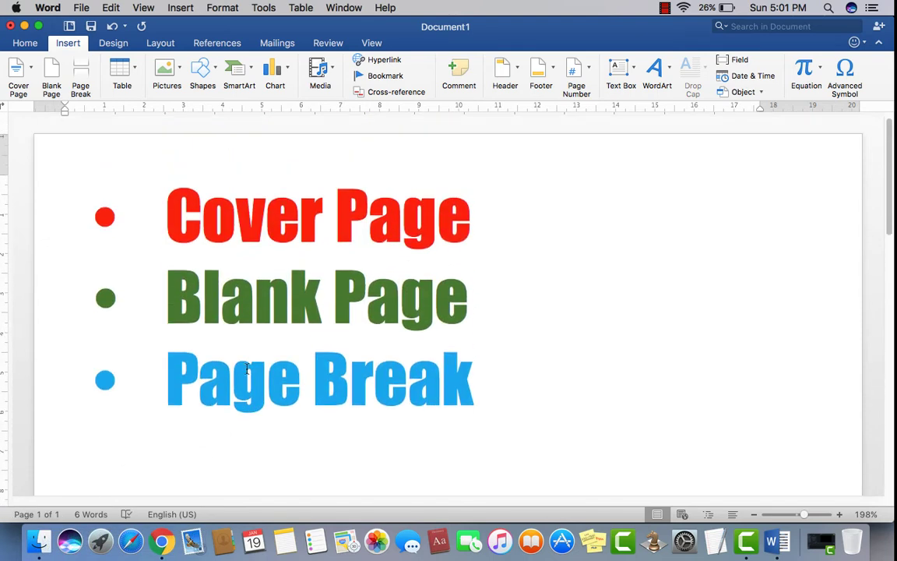
{"action": "scroll", "coordinate": [247, 366], "scroll_direction": "down", "scroll_amount": 3}
{"action": "scroll", "coordinate": [247, 366], "scroll_direction": "up", "scroll_amount": 3}
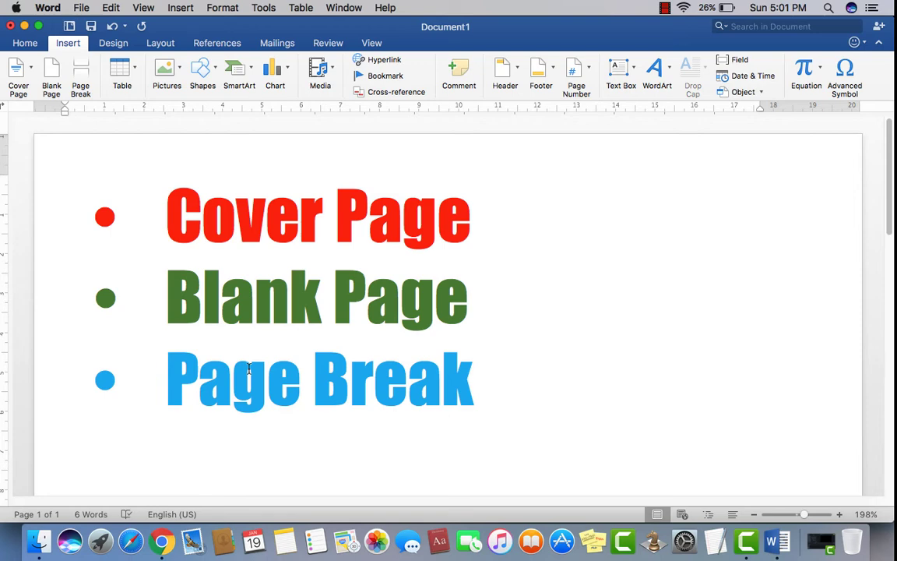
{"action": "left_click", "coordinate": [51, 75]}
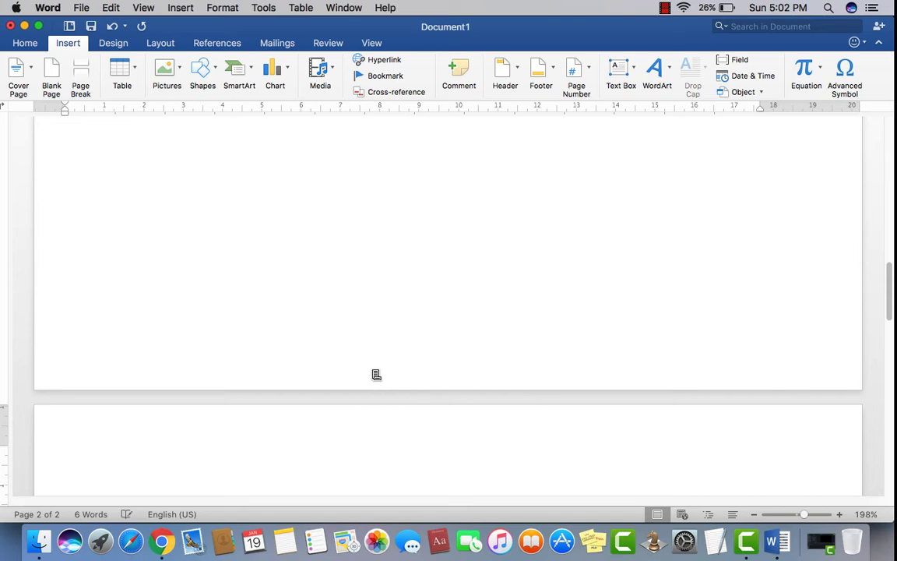
Fill the start of the new blank page with sample paragraphs by entering =Rand()
{"action": "scroll", "coordinate": [375, 372], "scroll_direction": "down", "scroll_amount": 1}
{"action": "scroll", "coordinate": [373, 368], "scroll_direction": "down", "scroll_amount": 2}
{"action": "scroll", "coordinate": [371, 365], "scroll_direction": "up", "scroll_amount": 3}
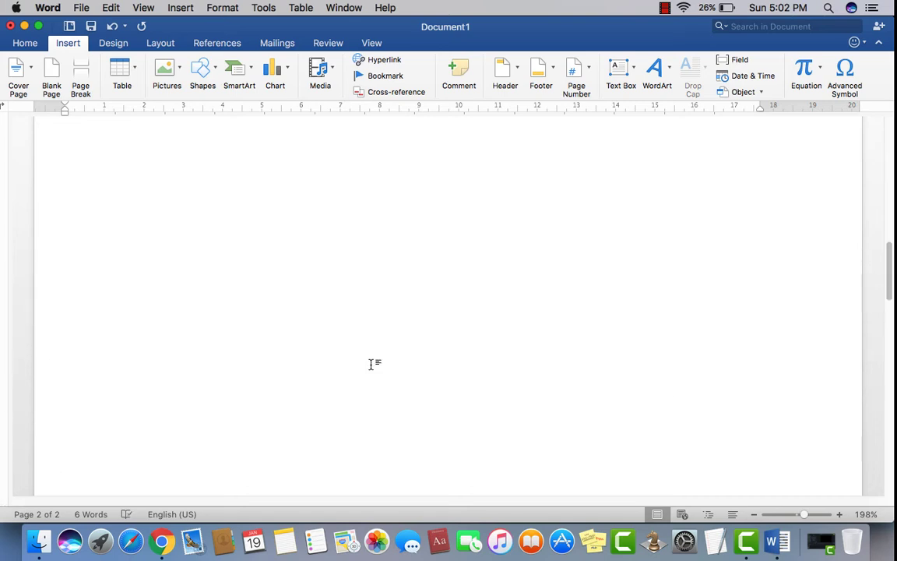
{"action": "scroll", "coordinate": [371, 364], "scroll_direction": "up", "scroll_amount": 5}
{"action": "scroll", "coordinate": [371, 362], "scroll_direction": "down", "scroll_amount": 10}
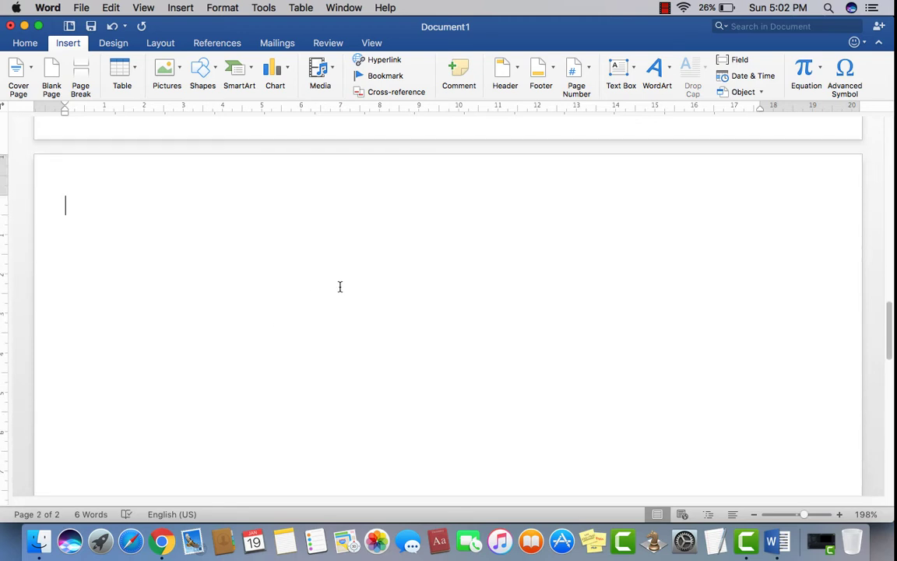
{"action": "left_click", "coordinate": [68, 205]}
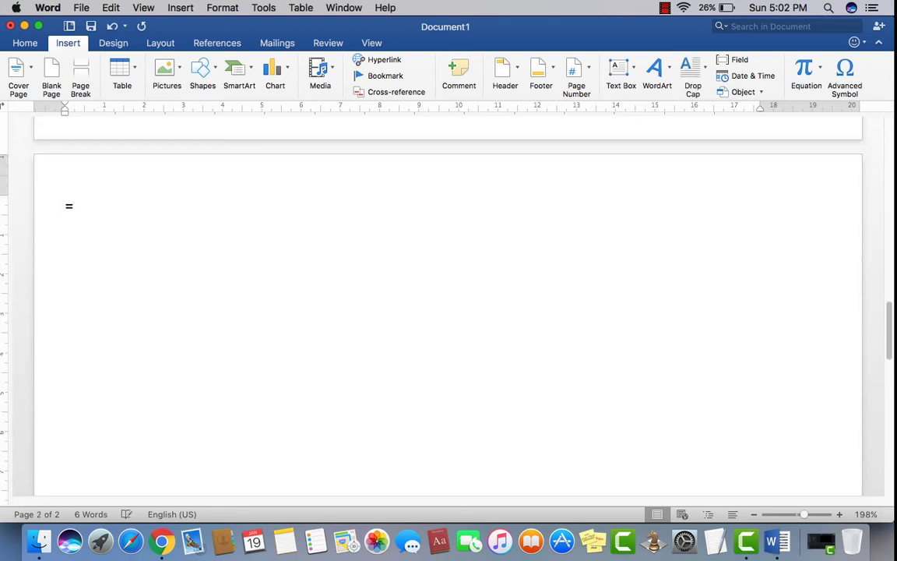
{"action": "type", "text": "=Rand()"}
{"action": "key", "text": "Return"}
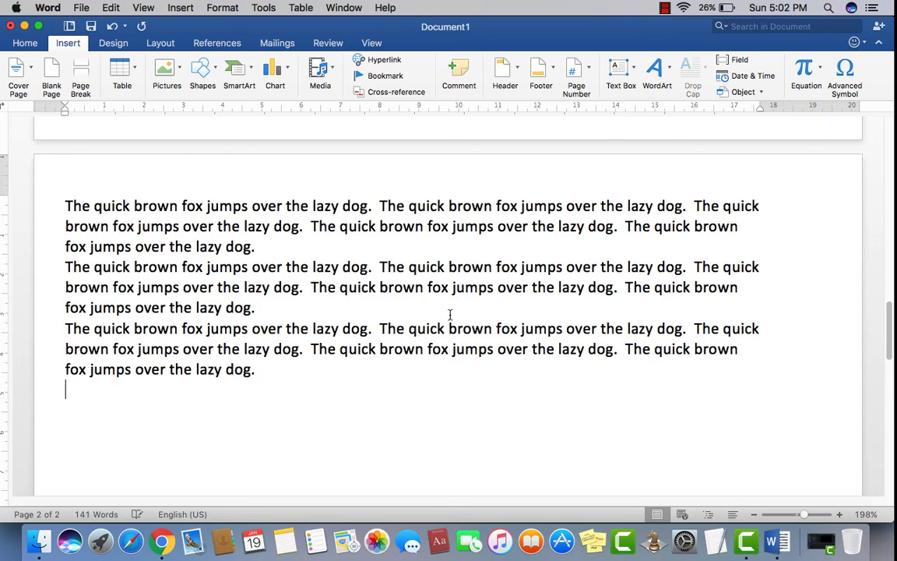
Examine the sample text page and the bulleted list page, highlighting the three list items
{"action": "scroll", "coordinate": [450, 315], "scroll_direction": "down", "scroll_amount": 5}
{"action": "scroll", "coordinate": [450, 315], "scroll_direction": "up", "scroll_amount": 15}
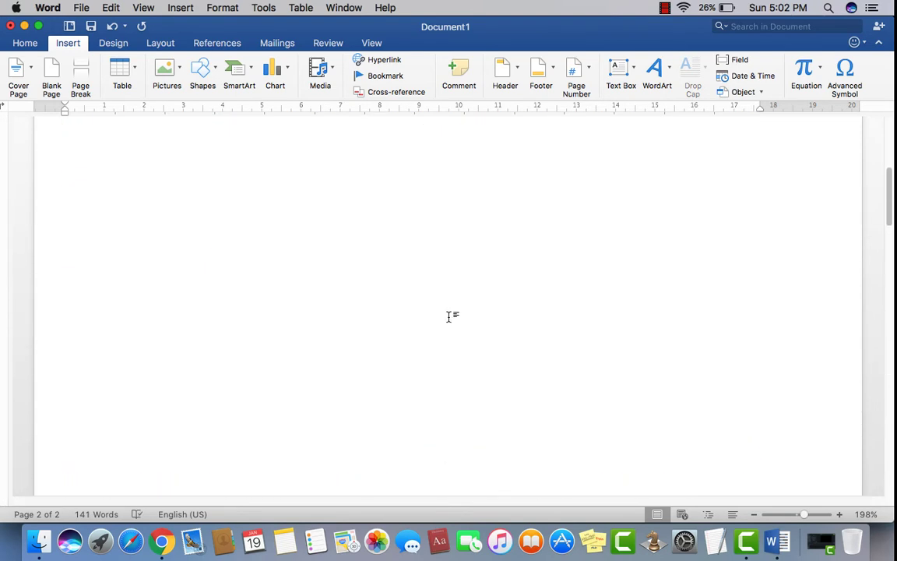
{"action": "scroll", "coordinate": [449, 316], "scroll_direction": "down", "scroll_amount": 5}
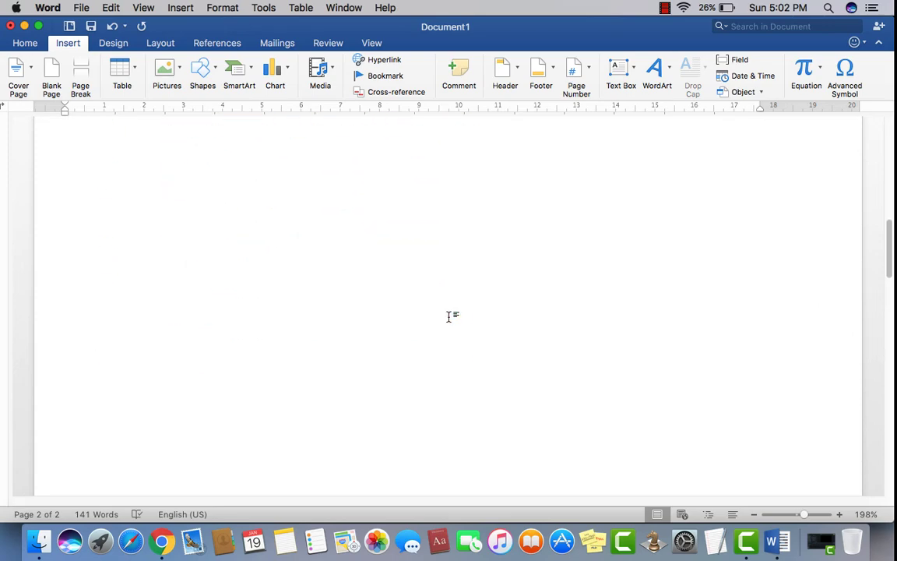
{"action": "scroll", "coordinate": [449, 315], "scroll_direction": "down", "scroll_amount": 10}
{"action": "scroll", "coordinate": [448, 316], "scroll_direction": "up", "scroll_amount": 4}
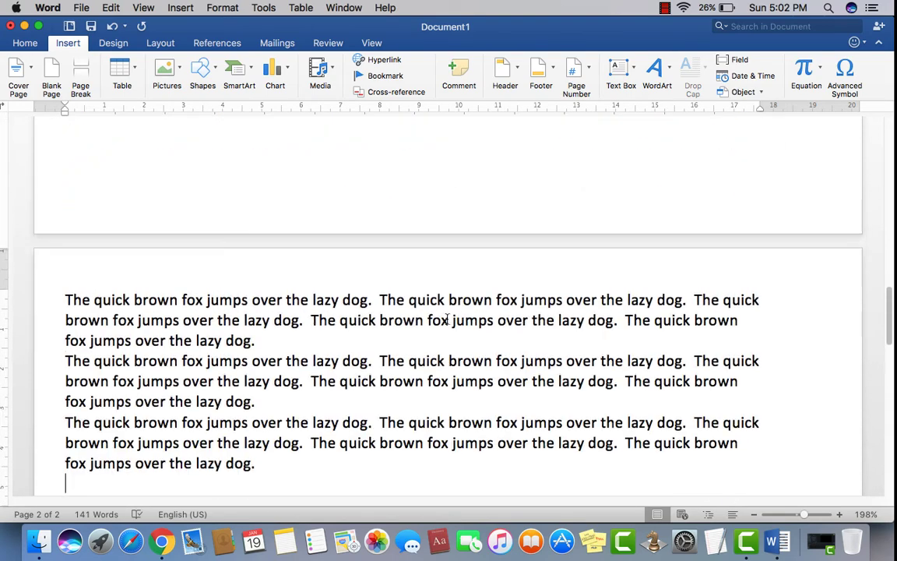
{"action": "scroll", "coordinate": [447, 316], "scroll_direction": "up", "scroll_amount": 8}
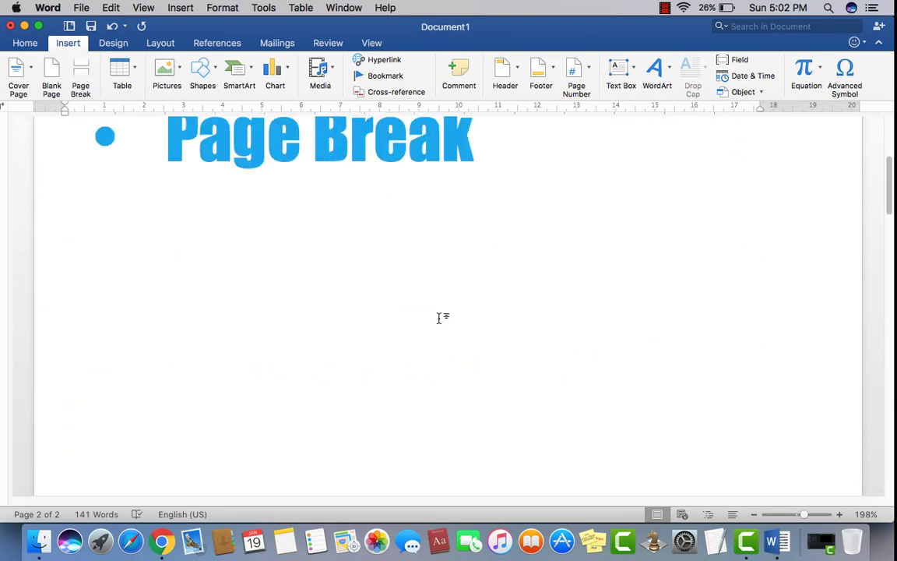
{"action": "scroll", "coordinate": [441, 317], "scroll_direction": "up", "scroll_amount": 8}
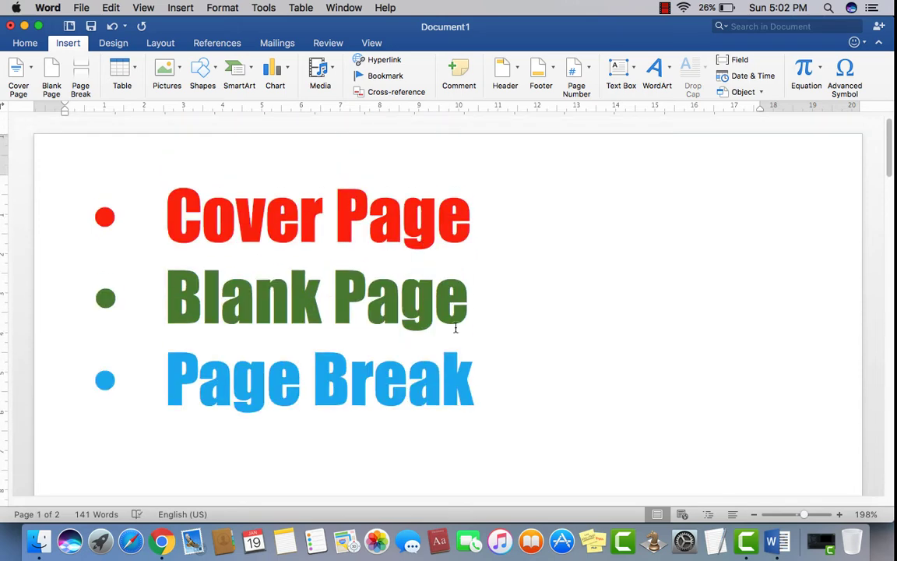
{"action": "left_click_drag", "start_coordinate": [488, 376], "coordinate": [172, 192]}
{"action": "left_click", "coordinate": [604, 359]}
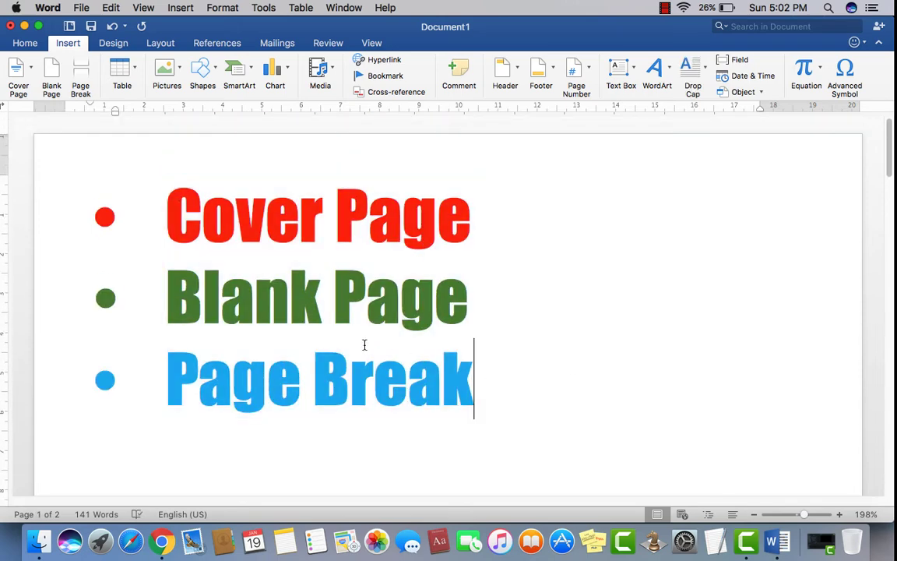
Insert a blank page before the first sample paragraph, between the bulleted list page and the sample text page
{"action": "scroll", "coordinate": [364, 344], "scroll_direction": "down", "scroll_amount": 10}
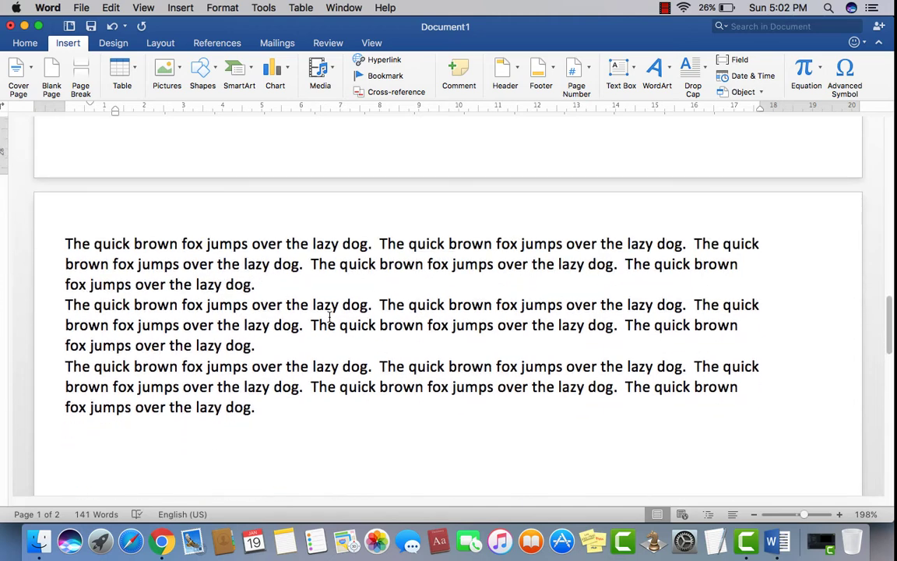
{"action": "left_click", "coordinate": [324, 314]}
{"action": "scroll", "coordinate": [325, 326], "scroll_direction": "up", "scroll_amount": 8}
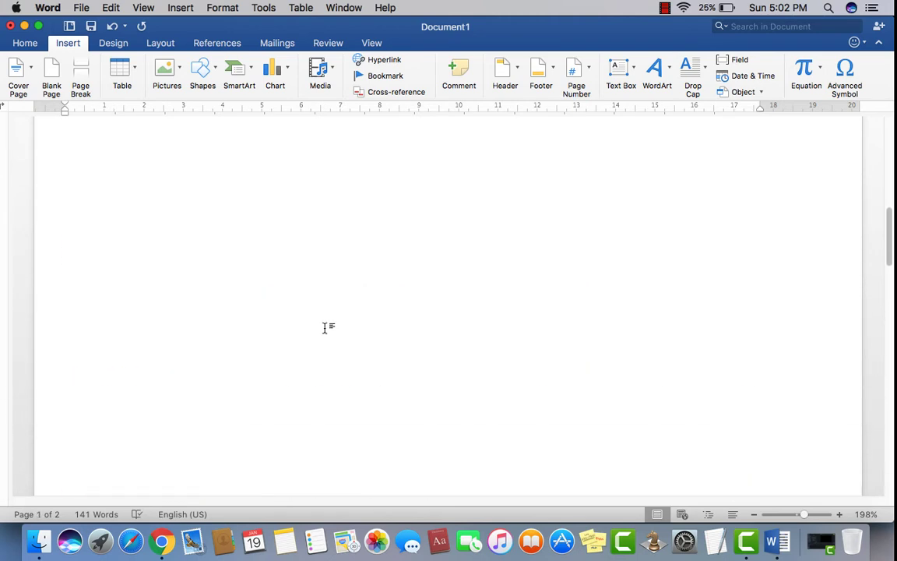
{"action": "scroll", "coordinate": [324, 327], "scroll_direction": "up", "scroll_amount": 3}
{"action": "scroll", "coordinate": [324, 327], "scroll_direction": "up", "scroll_amount": 4}
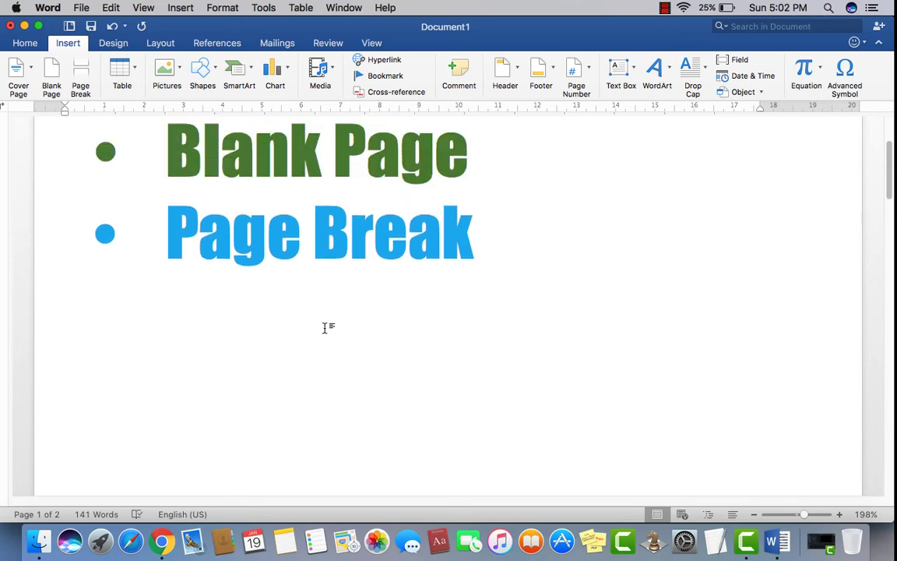
{"action": "scroll", "coordinate": [324, 327], "scroll_direction": "down", "scroll_amount": 8}
{"action": "scroll", "coordinate": [324, 327], "scroll_direction": "down", "scroll_amount": 4}
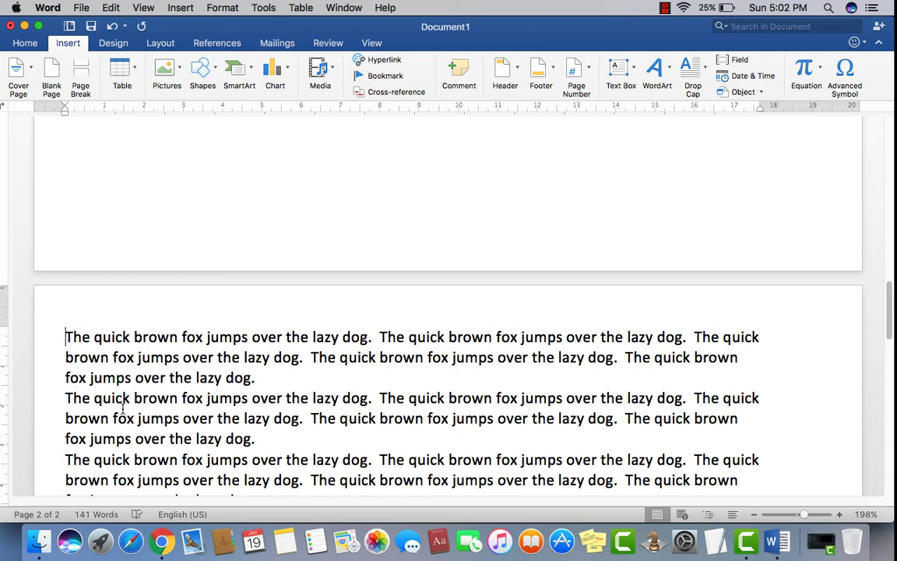
{"action": "left_click", "coordinate": [52, 74]}
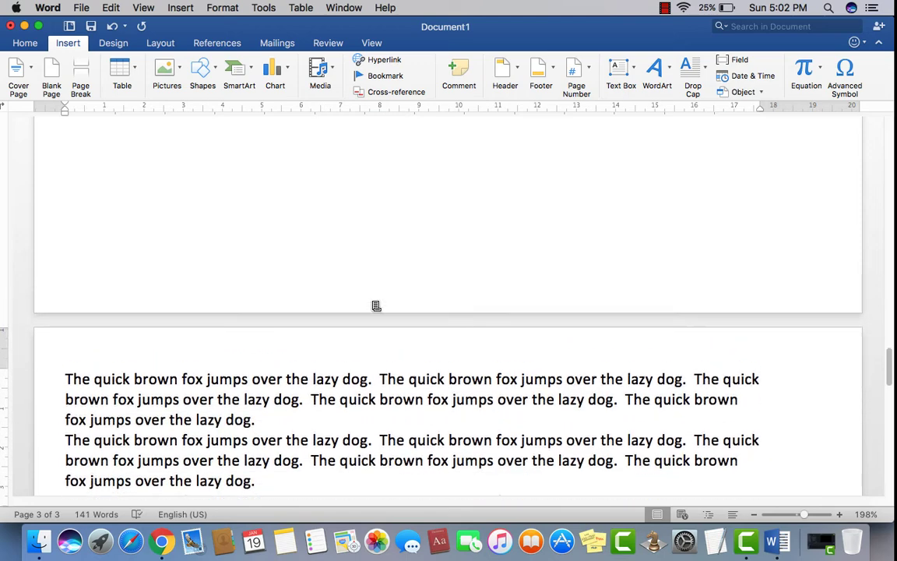
Examine the page order from the bulleted list through the new blank page to the sample text
{"action": "scroll", "coordinate": [372, 300], "scroll_direction": "up", "scroll_amount": 10}
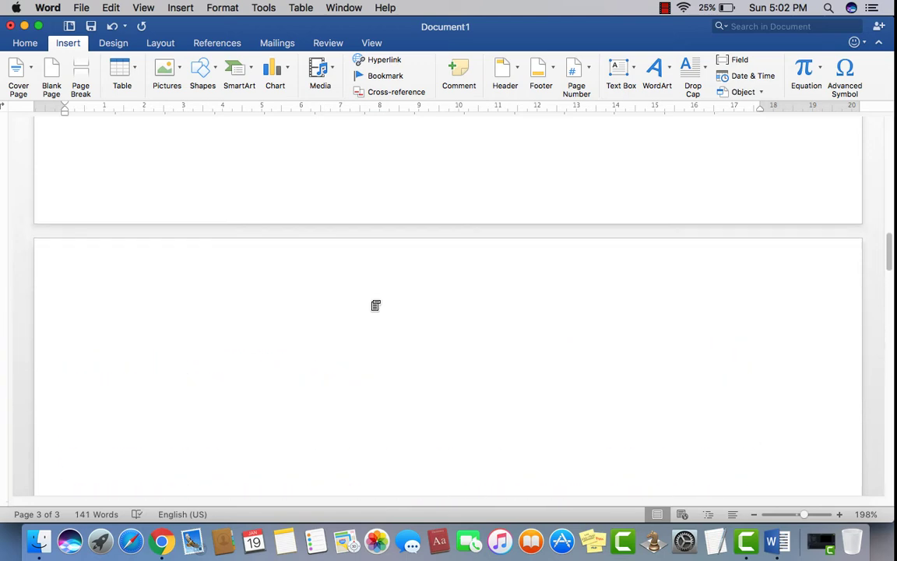
{"action": "scroll", "coordinate": [372, 301], "scroll_direction": "down", "scroll_amount": 10}
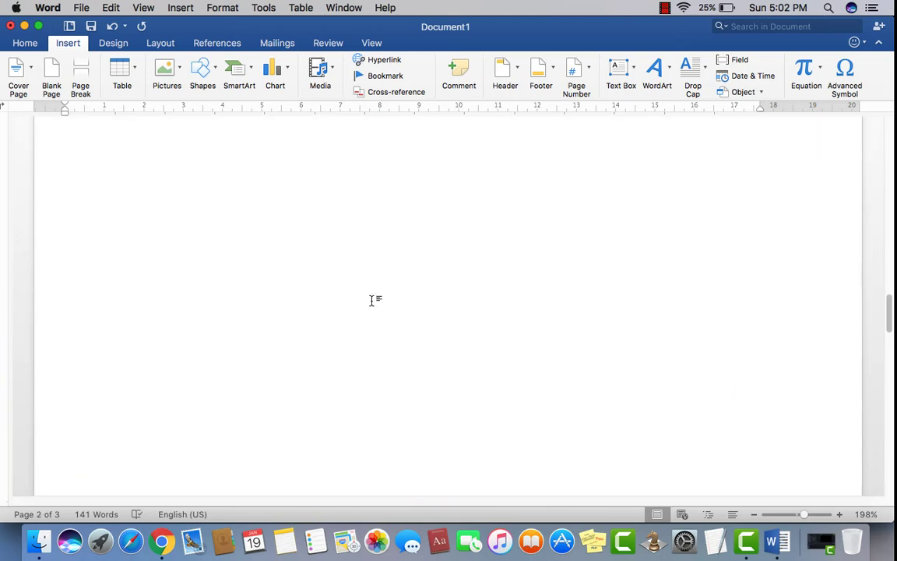
{"action": "scroll", "coordinate": [372, 300], "scroll_direction": "down", "scroll_amount": 5}
{"action": "scroll", "coordinate": [367, 294], "scroll_direction": "up", "scroll_amount": 3}
{"action": "scroll", "coordinate": [366, 293], "scroll_direction": "up", "scroll_amount": 3}
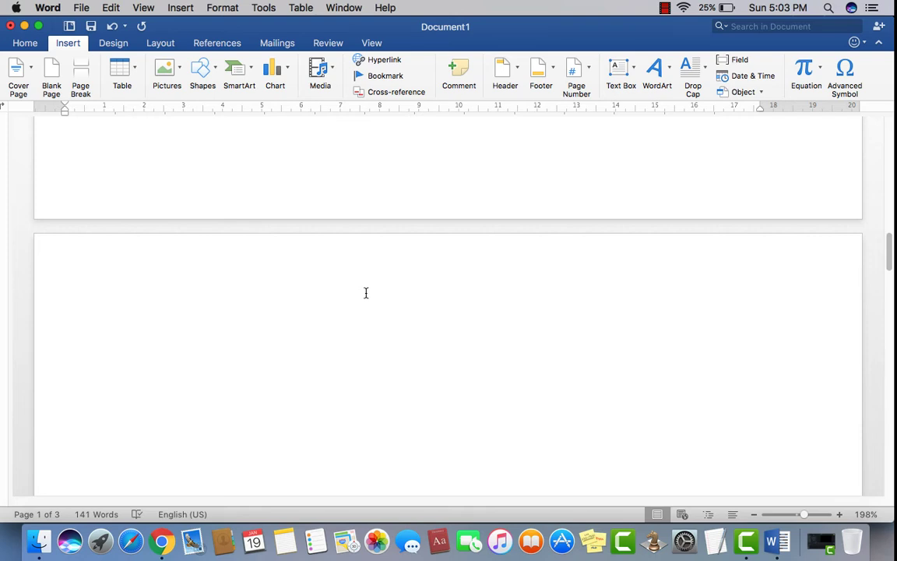
{"action": "scroll", "coordinate": [336, 358], "scroll_direction": "up", "scroll_amount": 5}
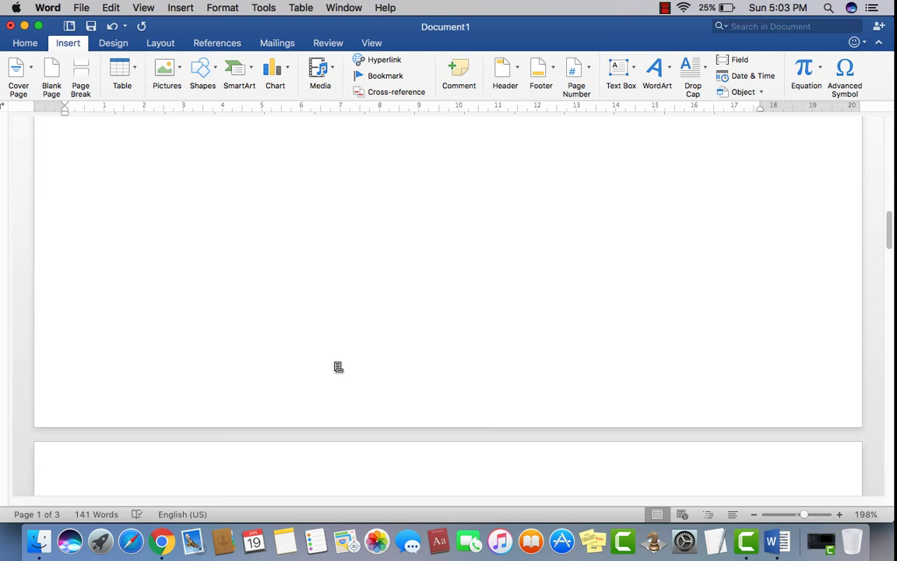
{"action": "scroll", "coordinate": [336, 361], "scroll_direction": "up", "scroll_amount": 5}
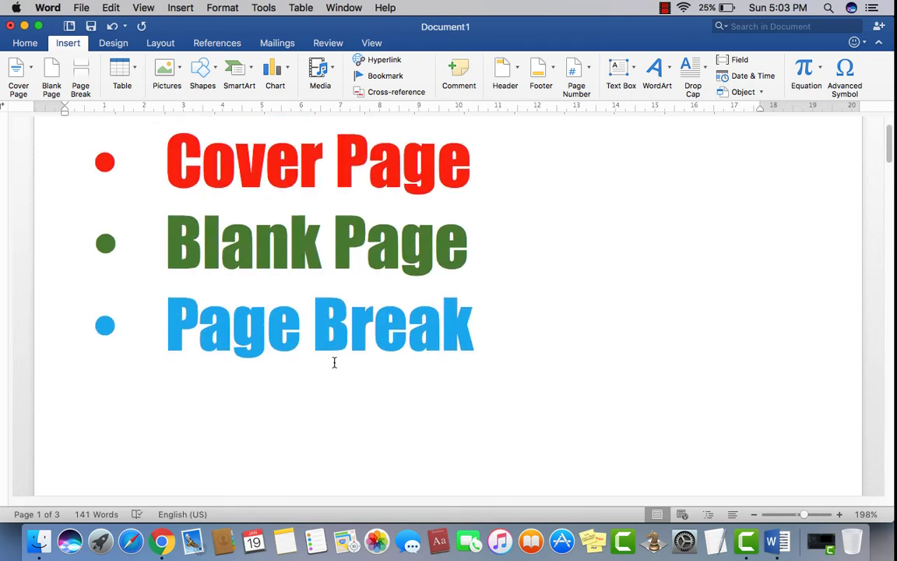
{"action": "scroll", "coordinate": [336, 360], "scroll_direction": "down", "scroll_amount": 10}
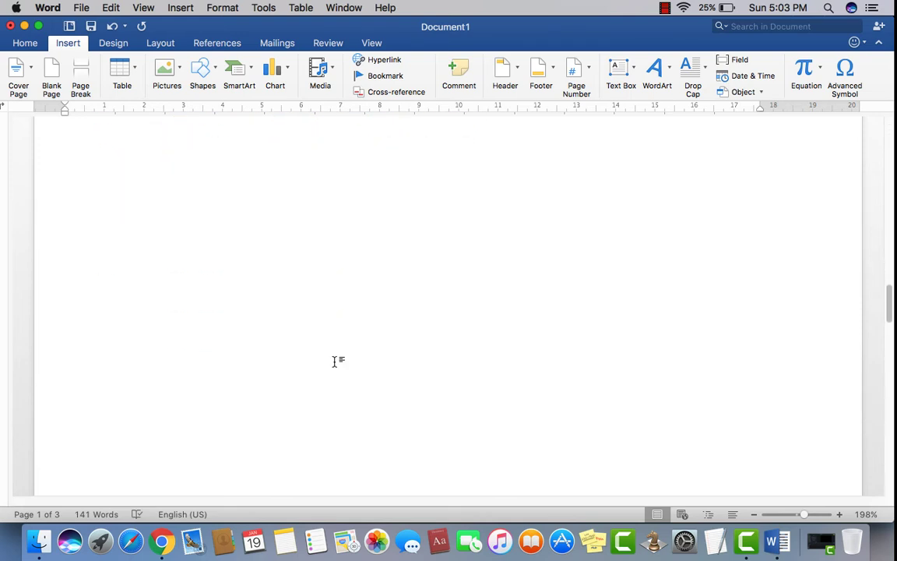
{"action": "scroll", "coordinate": [336, 360], "scroll_direction": "down", "scroll_amount": 5}
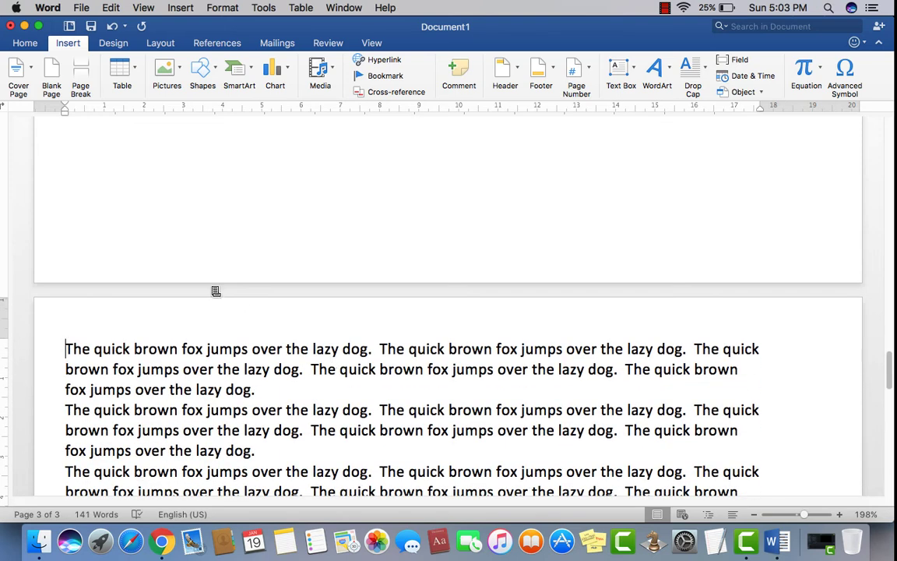
Remove the blank page in front of the sample text and check the remaining pages
{"action": "left_click", "coordinate": [65, 348]}
{"action": "key", "text": "BackSpace"}
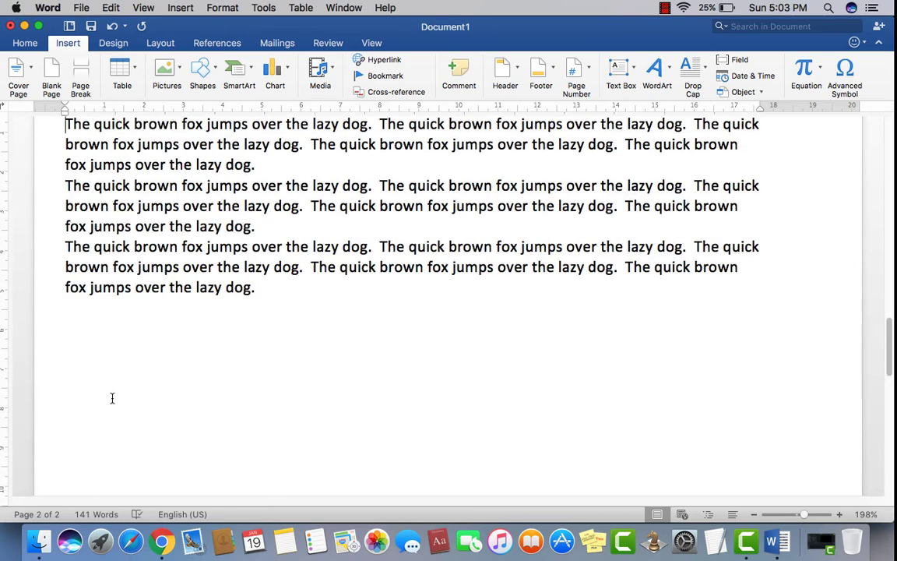
{"action": "scroll", "coordinate": [112, 398], "scroll_direction": "up", "scroll_amount": 10}
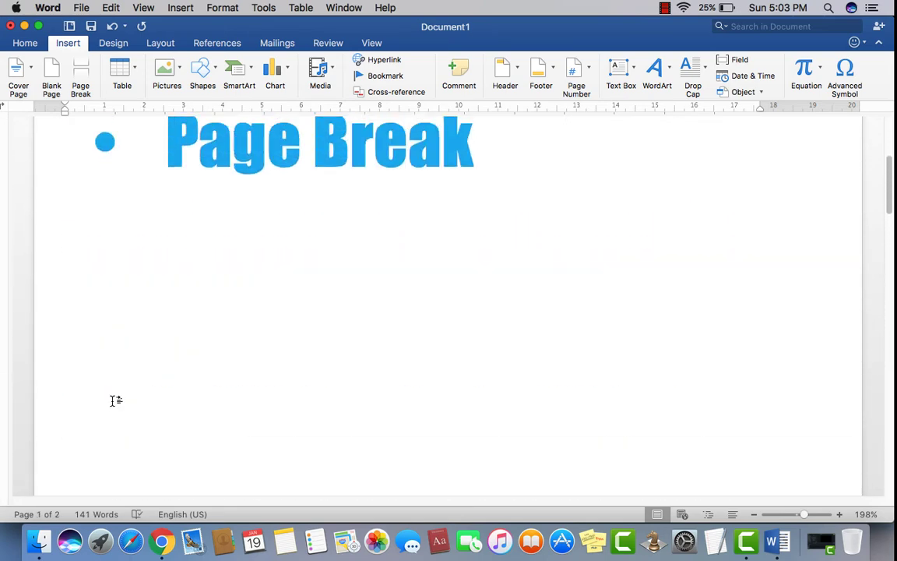
{"action": "scroll", "coordinate": [116, 400], "scroll_direction": "down", "scroll_amount": 10}
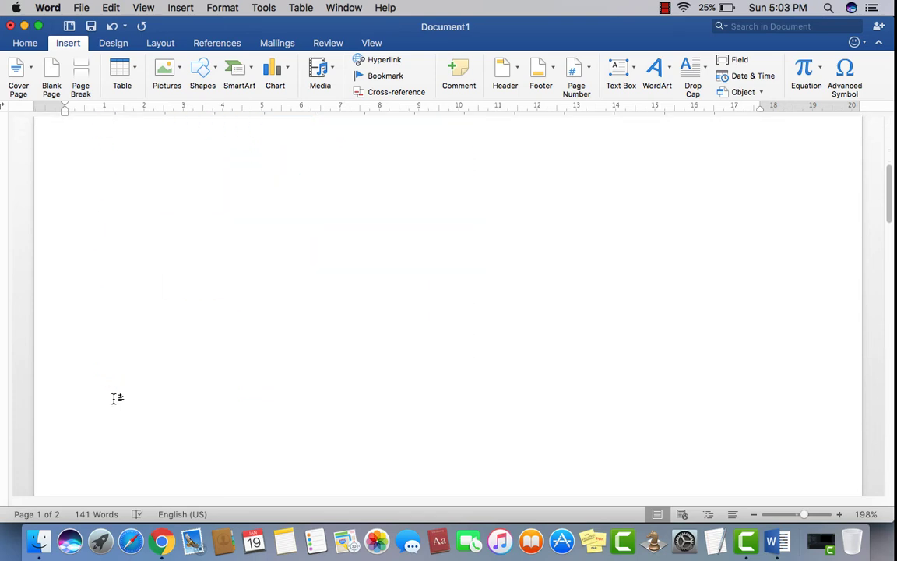
{"action": "scroll", "coordinate": [116, 399], "scroll_direction": "down", "scroll_amount": 5}
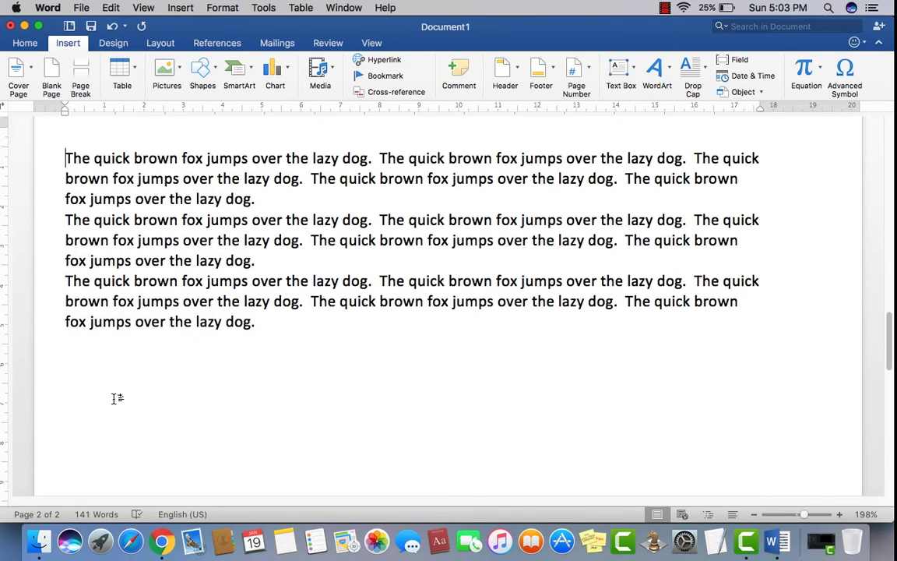
{"action": "scroll", "coordinate": [119, 397], "scroll_direction": "up", "scroll_amount": 10}
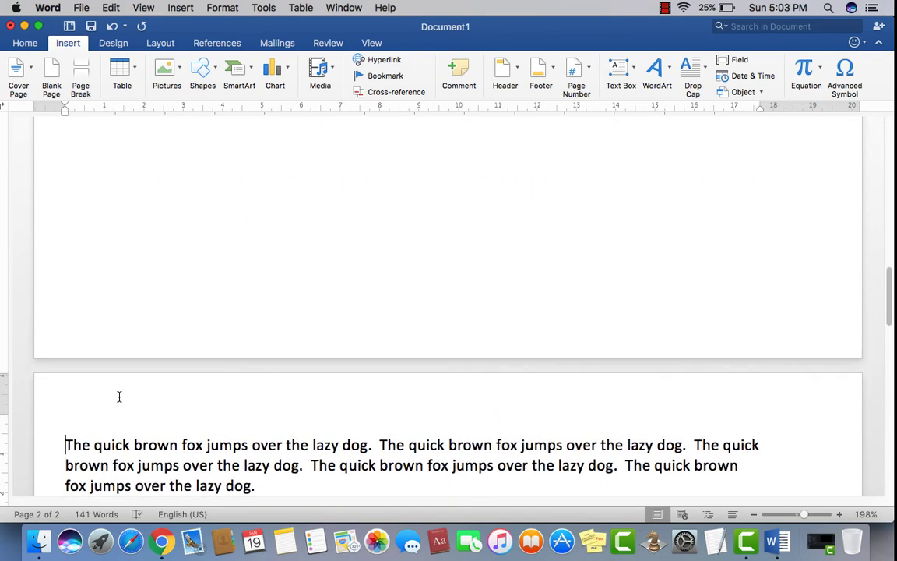
{"action": "scroll", "coordinate": [122, 397], "scroll_direction": "up", "scroll_amount": 5}
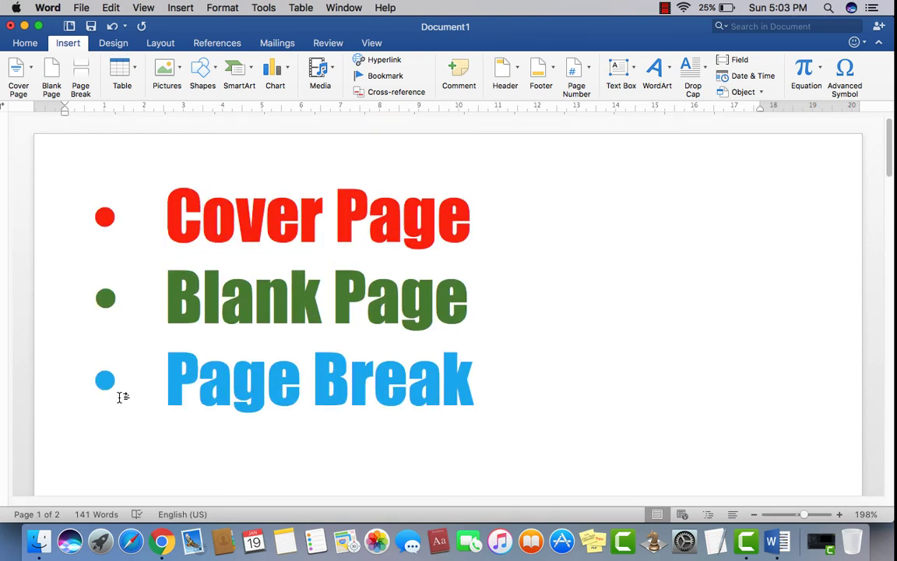
Highlight the Blank Page item and the Page Break item of the bulleted list in turn
{"action": "left_click_drag", "start_coordinate": [470, 304], "coordinate": [163, 300]}
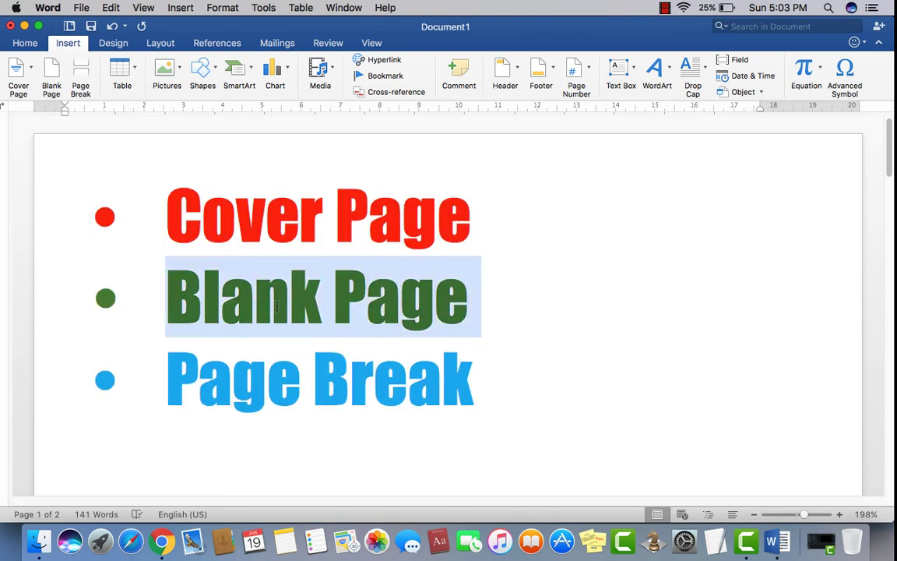
{"action": "left_click", "coordinate": [559, 394]}
{"action": "left_click_drag", "start_coordinate": [495, 381], "coordinate": [214, 382]}
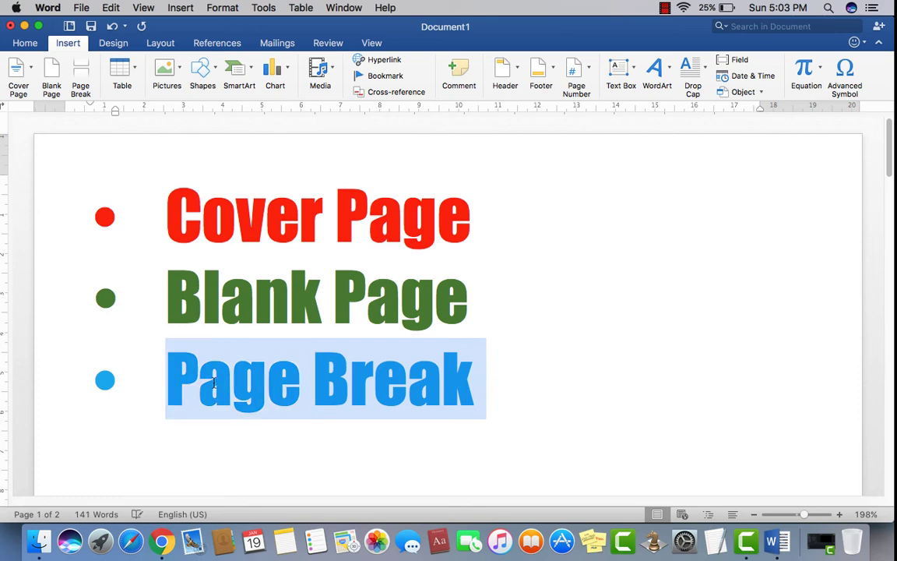
Move the document's right margin inward to the 15 mark on the ruler
{"action": "scroll", "coordinate": [377, 415], "scroll_direction": "down", "scroll_amount": 2}
{"action": "left_click", "coordinate": [377, 415]}
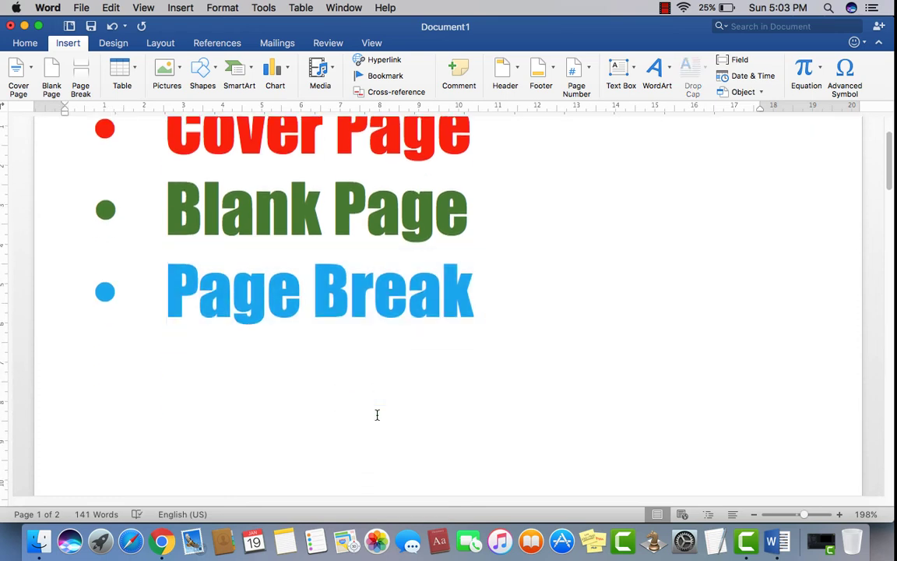
{"action": "key", "text": "super+Return"}
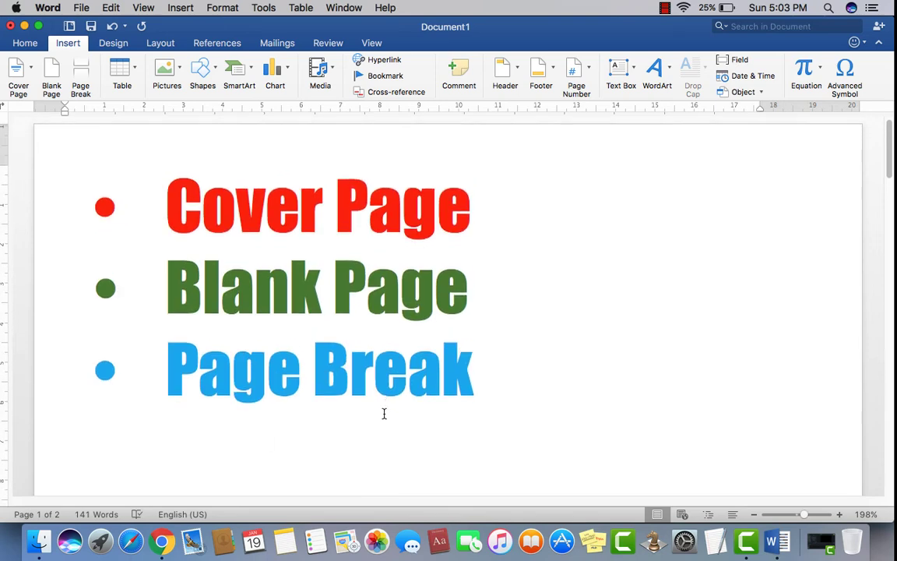
{"action": "scroll", "coordinate": [384, 413], "scroll_direction": "down", "scroll_amount": 5}
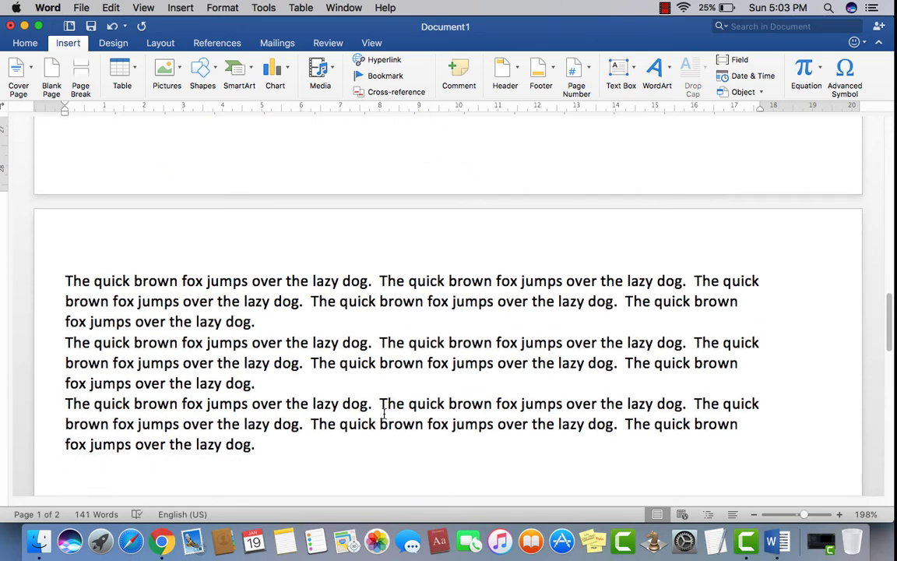
{"action": "mouse_move", "coordinate": [761, 106]}
{"action": "left_mouse_down"}
{"action": "mouse_move", "coordinate": [865, 103]}
{"action": "mouse_move", "coordinate": [573, 115]}
{"action": "mouse_move", "coordinate": [661, 125]}
{"action": "left_mouse_up"}
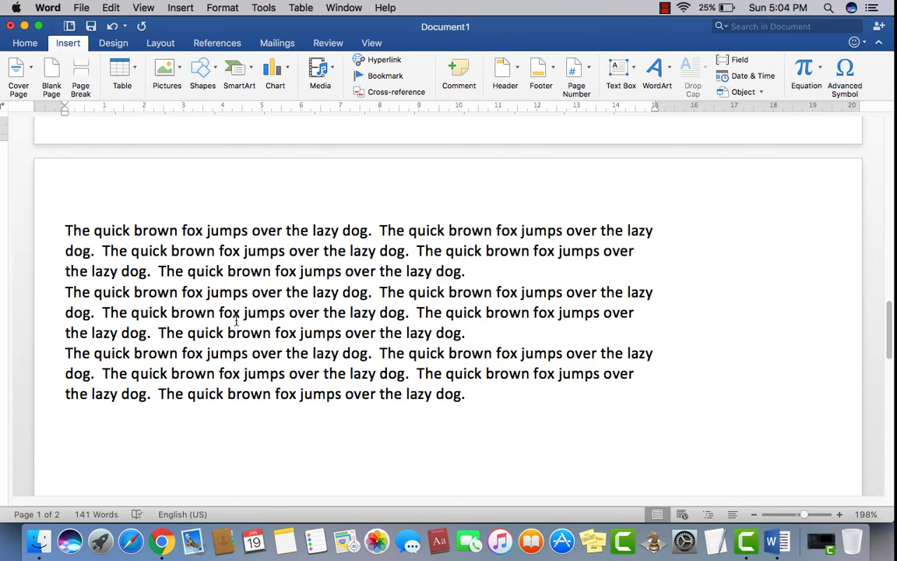
Highlight the first sample paragraph and its opening words "The quick", then place the cursor at the start of the second paragraph
{"action": "left_click_drag", "start_coordinate": [464, 271], "coordinate": [66, 230]}
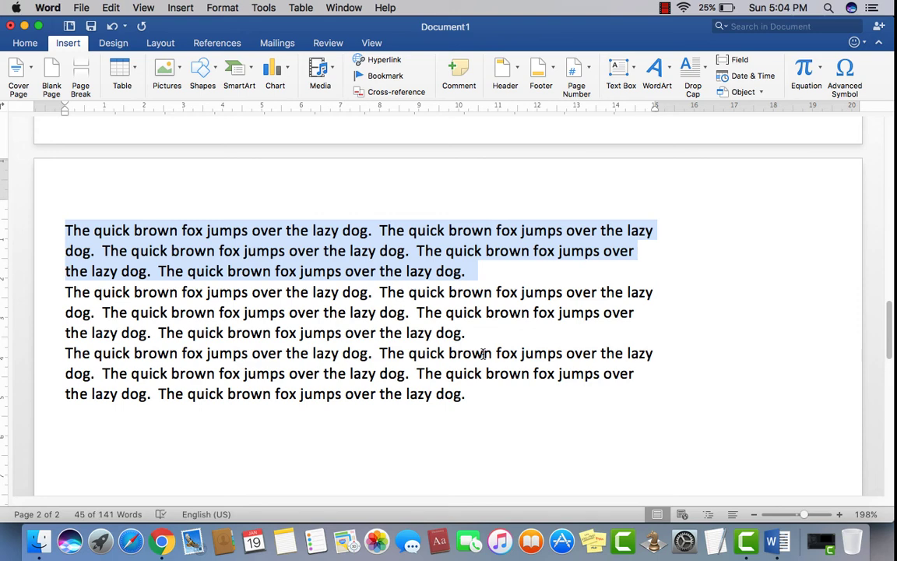
{"action": "left_click", "coordinate": [511, 354]}
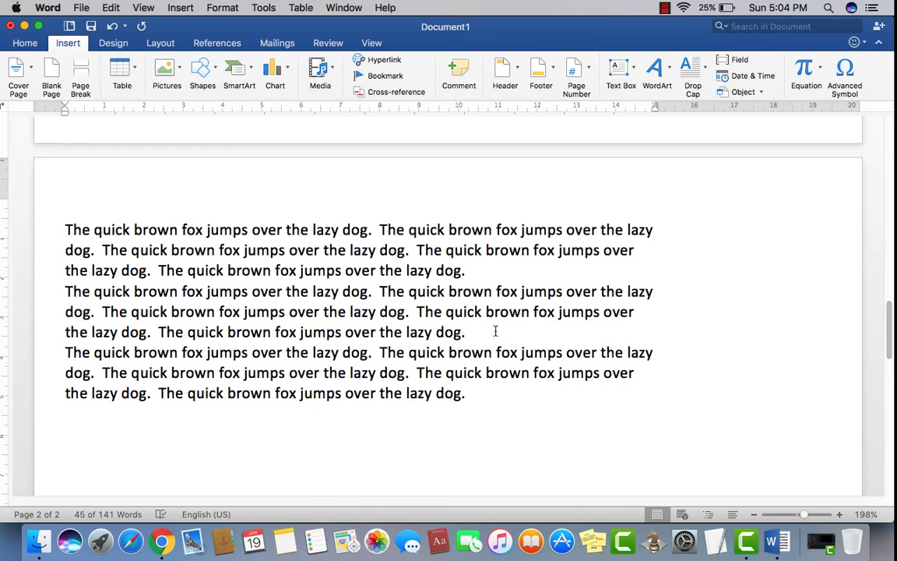
{"action": "scroll", "coordinate": [495, 312], "scroll_direction": "down", "scroll_amount": 2}
{"action": "scroll", "coordinate": [452, 311], "scroll_direction": "up", "scroll_amount": 2}
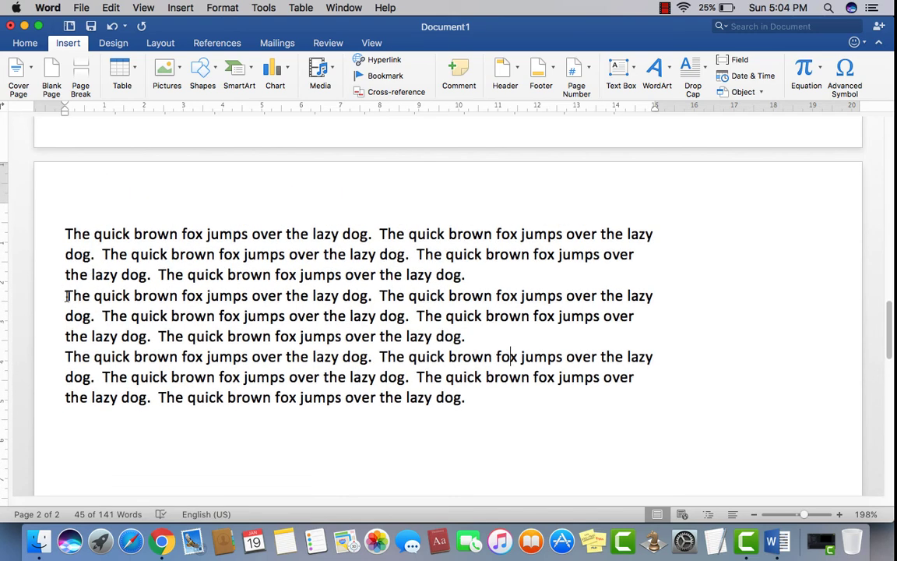
{"action": "left_click_drag", "start_coordinate": [66, 233], "coordinate": [133, 233]}
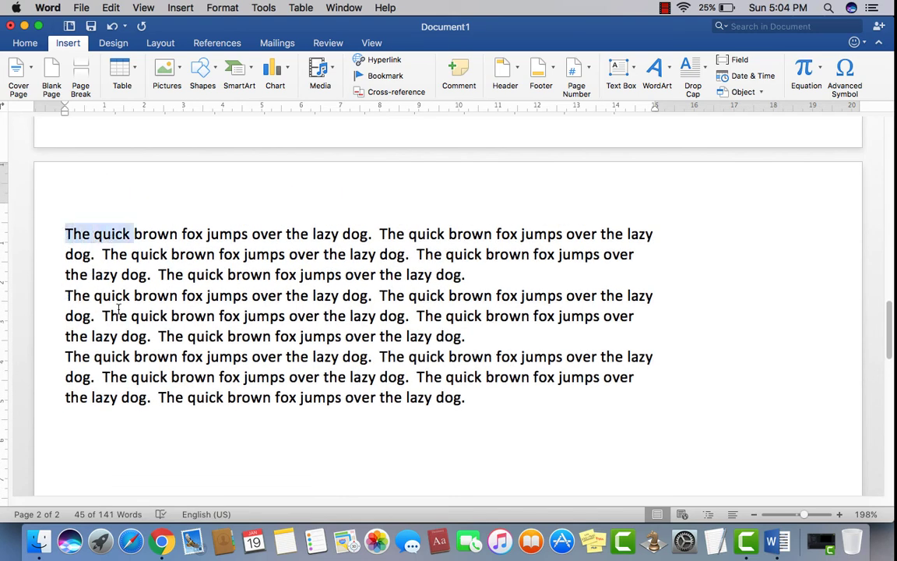
{"action": "left_click", "coordinate": [66, 295]}
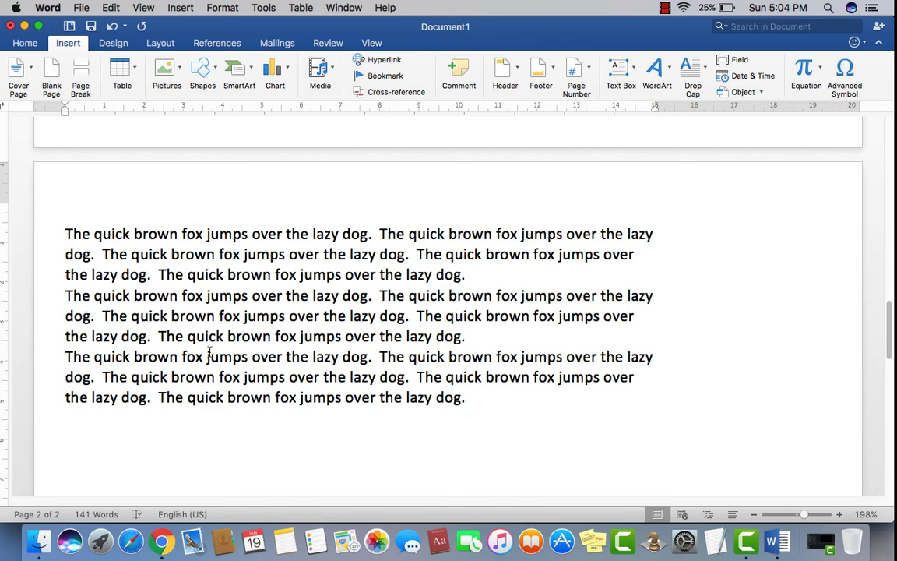
Insert a page break directly before the second sample paragraph
{"action": "left_click_drag", "start_coordinate": [66, 295], "coordinate": [457, 421]}
{"action": "left_click", "coordinate": [161, 315]}
{"action": "left_click", "coordinate": [64, 295]}
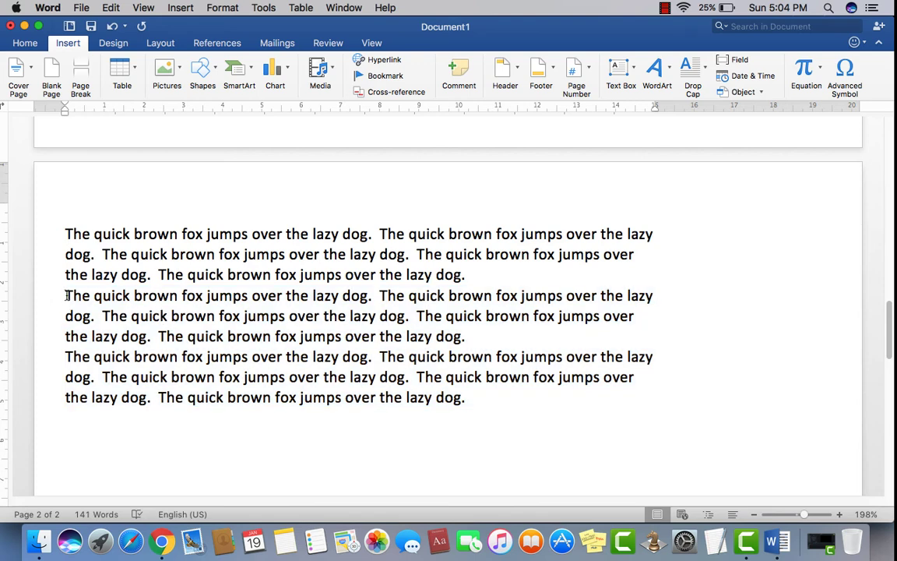
{"action": "left_click", "coordinate": [82, 74]}
Check how the page break split the text, highlighting the first sample paragraph, then each of the two paragraphs after the break
{"action": "scroll", "coordinate": [226, 299], "scroll_direction": "down", "scroll_amount": 5}
{"action": "scroll", "coordinate": [226, 299], "scroll_direction": "up", "scroll_amount": 10}
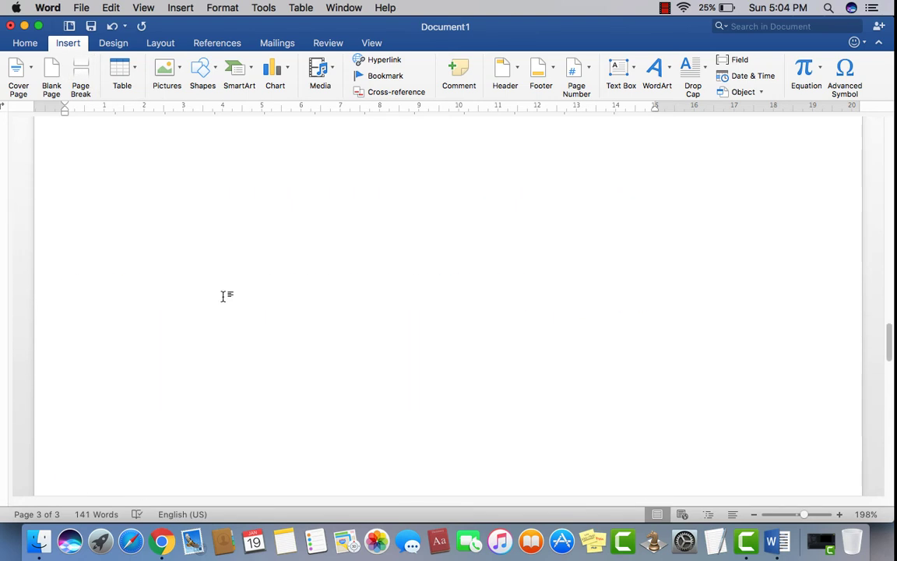
{"action": "scroll", "coordinate": [226, 299], "scroll_direction": "up", "scroll_amount": 5}
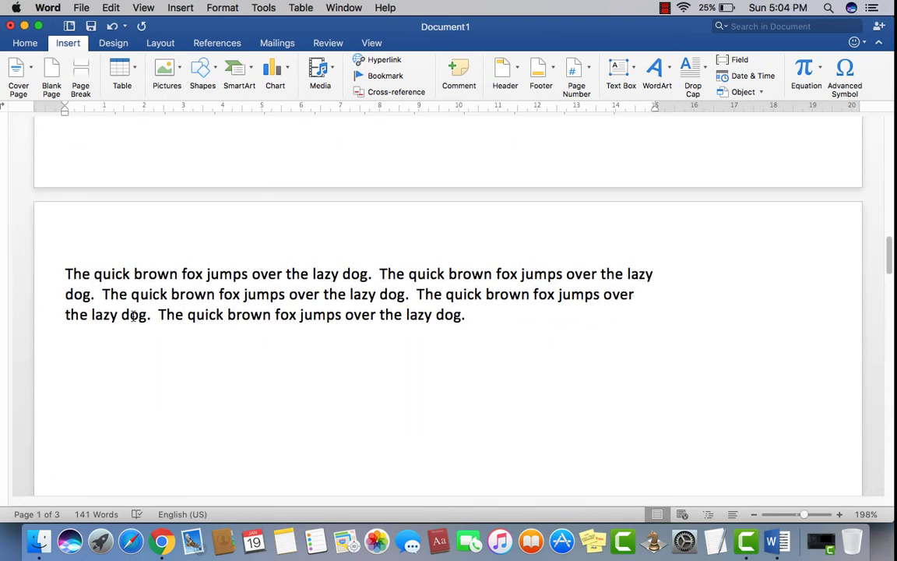
{"action": "left_click_drag", "start_coordinate": [65, 274], "coordinate": [476, 347]}
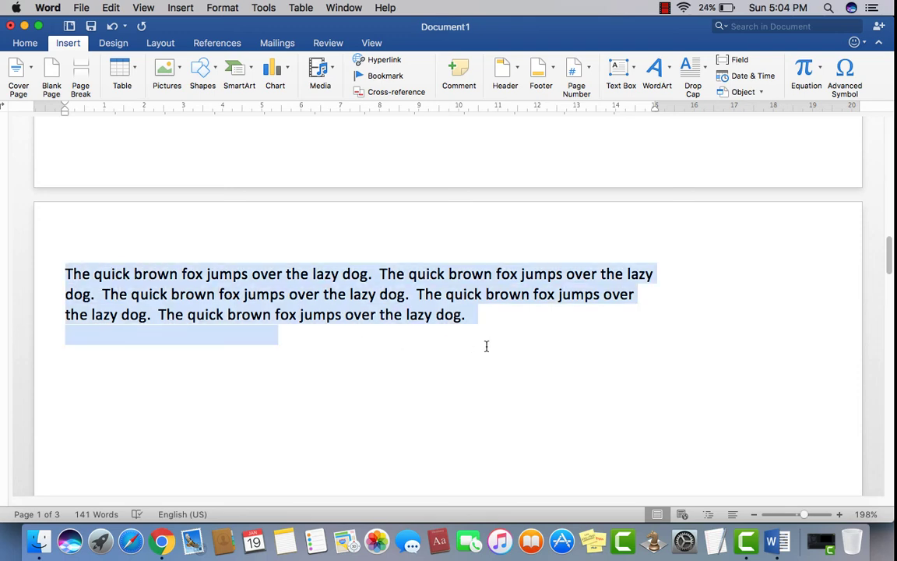
{"action": "scroll", "coordinate": [421, 365], "scroll_direction": "down", "scroll_amount": 5}
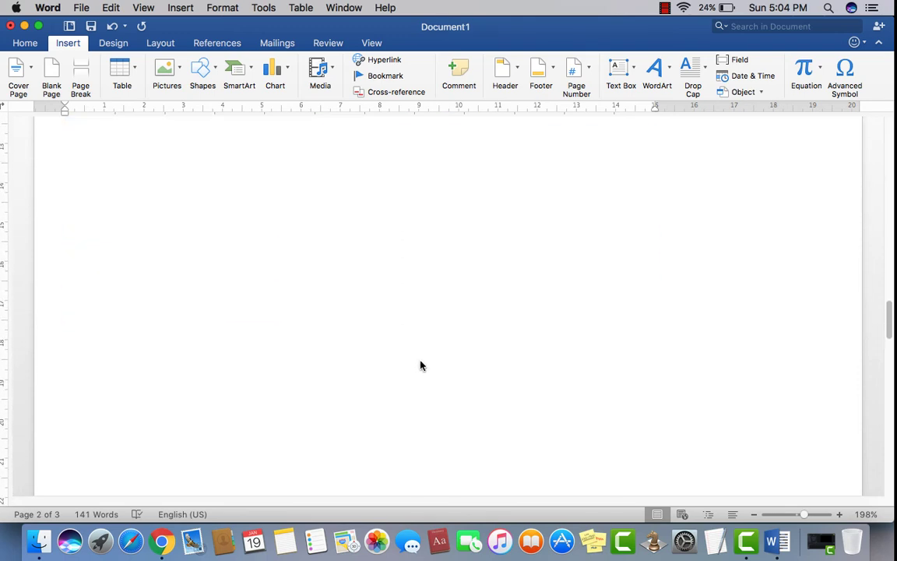
{"action": "scroll", "coordinate": [421, 365], "scroll_direction": "down", "scroll_amount": 8}
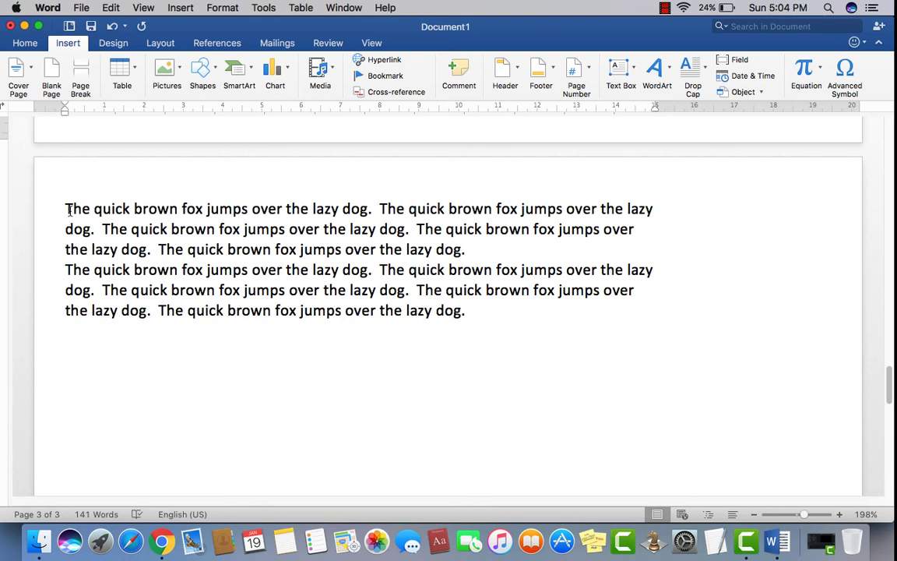
{"action": "left_click_drag", "start_coordinate": [63, 208], "coordinate": [471, 253]}
{"action": "left_click_drag", "start_coordinate": [467, 310], "coordinate": [67, 268]}
{"action": "left_click", "coordinate": [157, 344]}
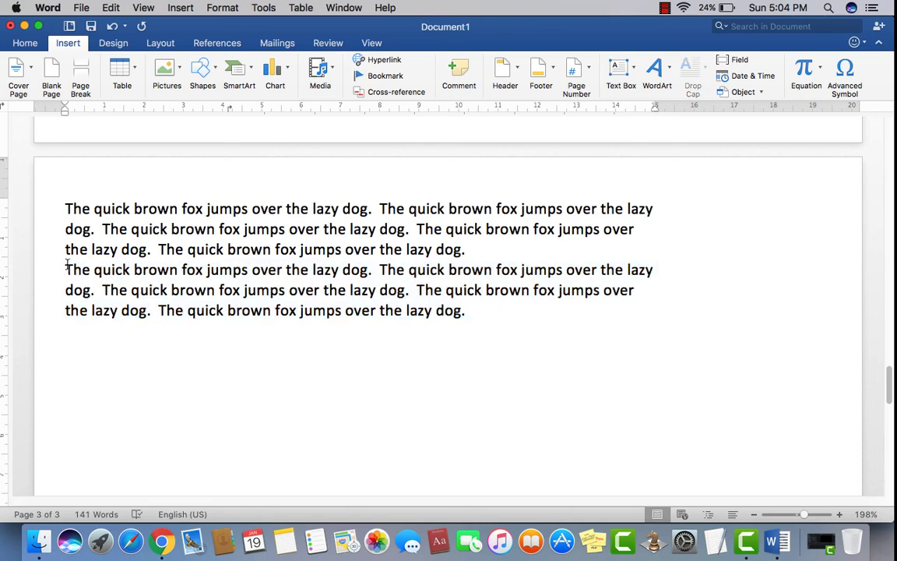
Insert a page break at the start of the third sample paragraph
{"action": "left_click", "coordinate": [67, 267]}
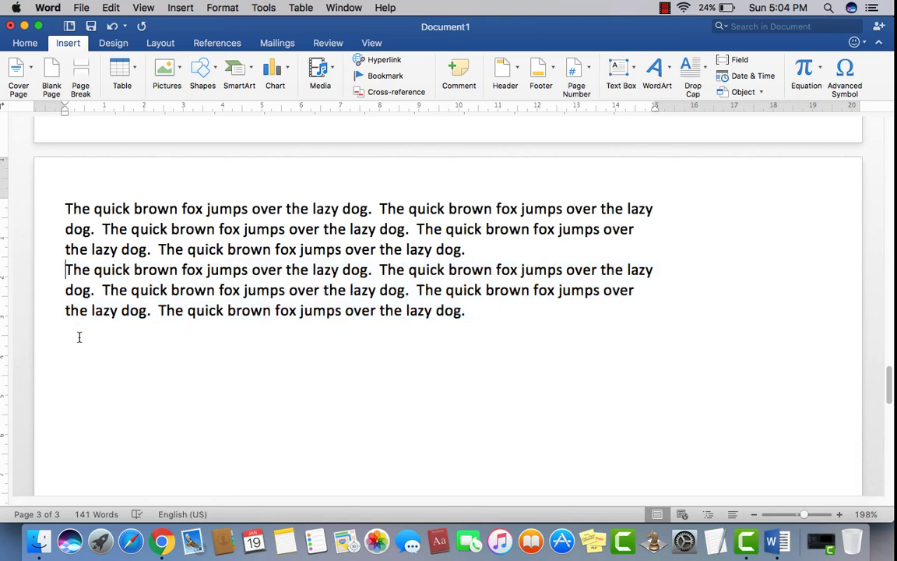
{"action": "left_click", "coordinate": [309, 363]}
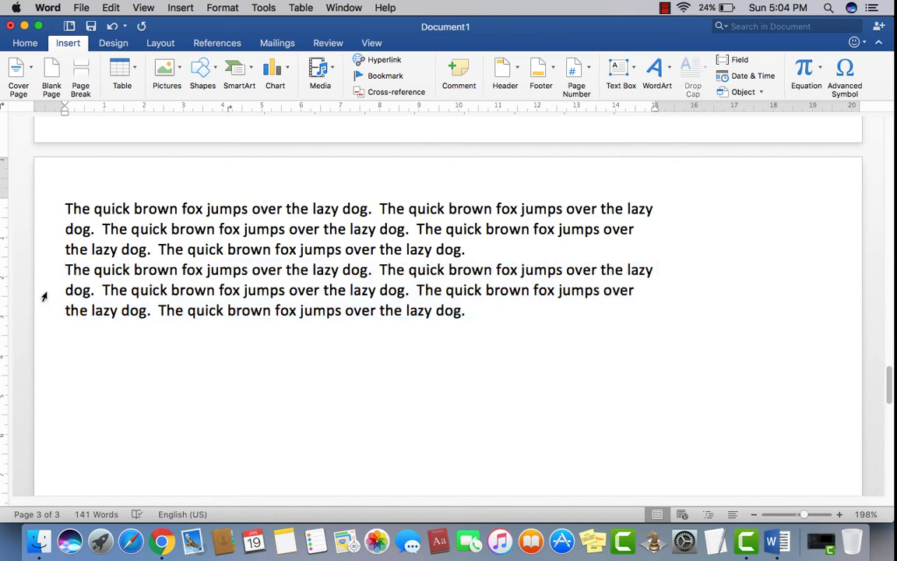
{"action": "left_click", "coordinate": [65, 266]}
{"action": "left_click_drag", "start_coordinate": [66, 270], "coordinate": [129, 269]}
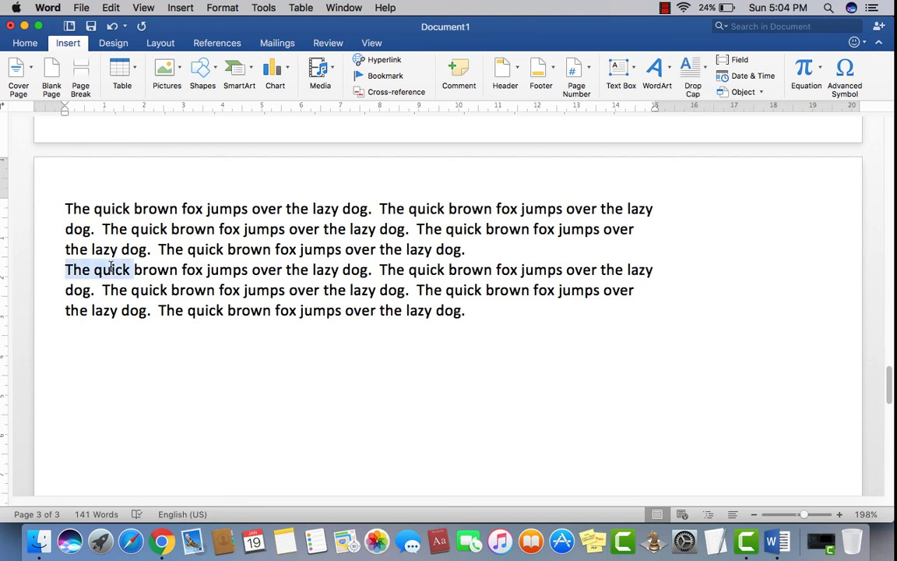
{"action": "left_click", "coordinate": [62, 268]}
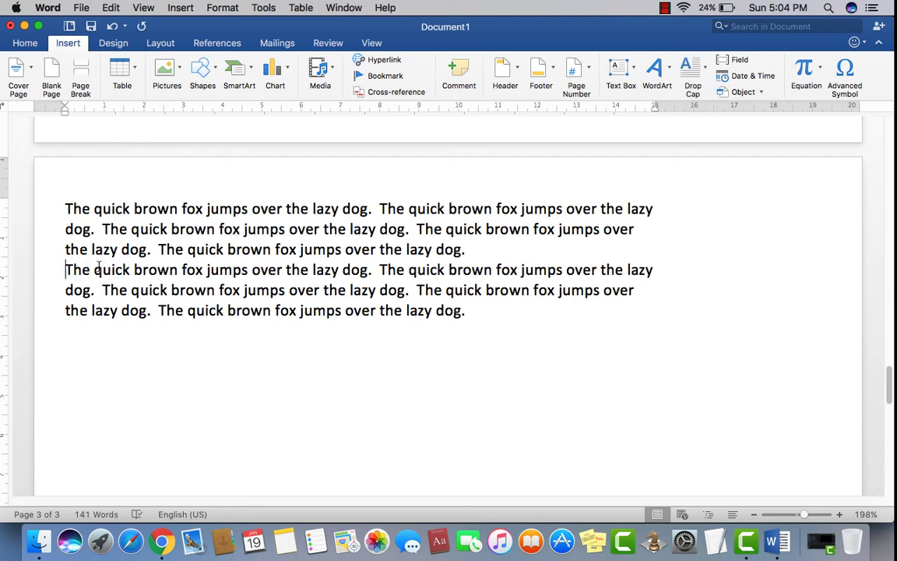
{"action": "double_click", "coordinate": [66, 268]}
{"action": "left_click", "coordinate": [66, 268]}
{"action": "left_click", "coordinate": [84, 72]}
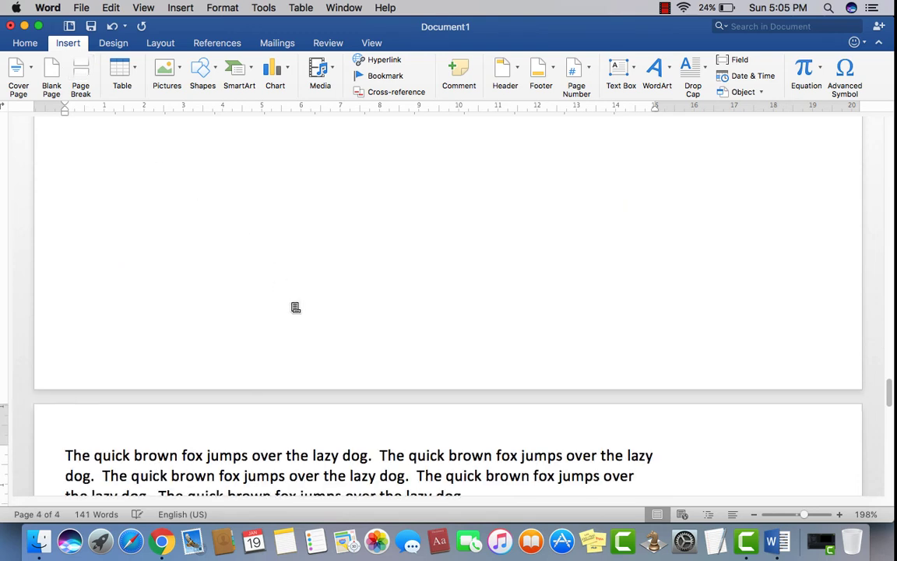
Review all the document's pages to examine how the sample paragraphs are distributed across them
{"action": "scroll", "coordinate": [294, 306], "scroll_direction": "down", "scroll_amount": 5}
{"action": "scroll", "coordinate": [294, 302], "scroll_direction": "up", "scroll_amount": 10}
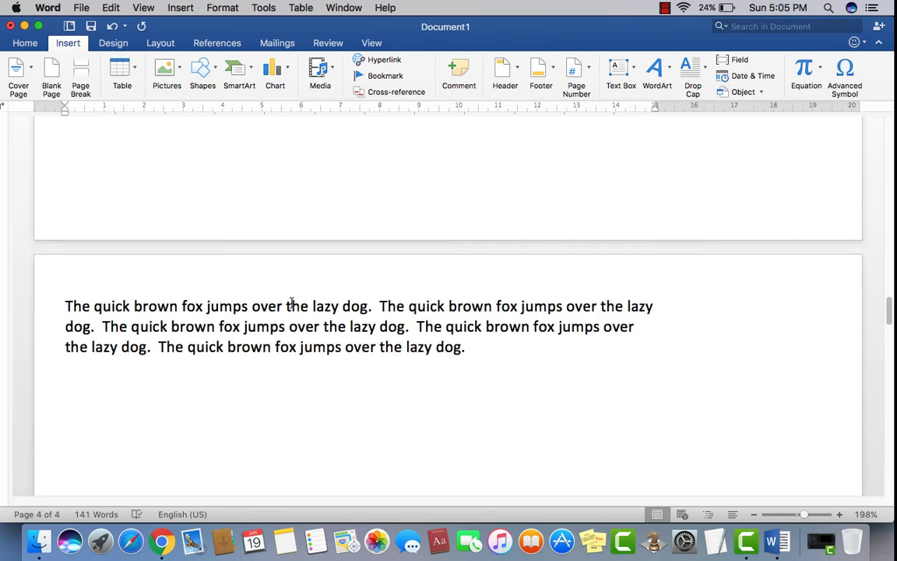
{"action": "scroll", "coordinate": [292, 302], "scroll_direction": "up", "scroll_amount": 8}
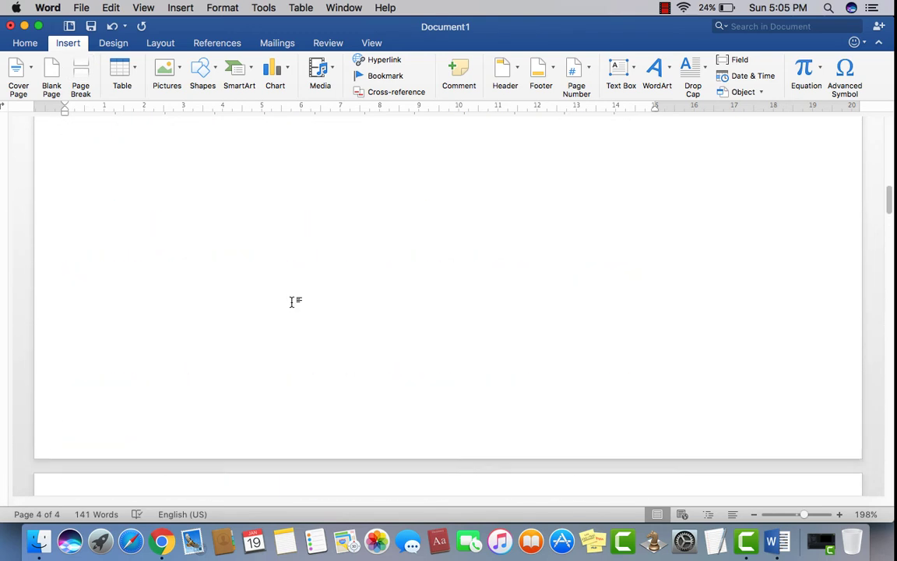
{"action": "scroll", "coordinate": [292, 302], "scroll_direction": "up", "scroll_amount": 4}
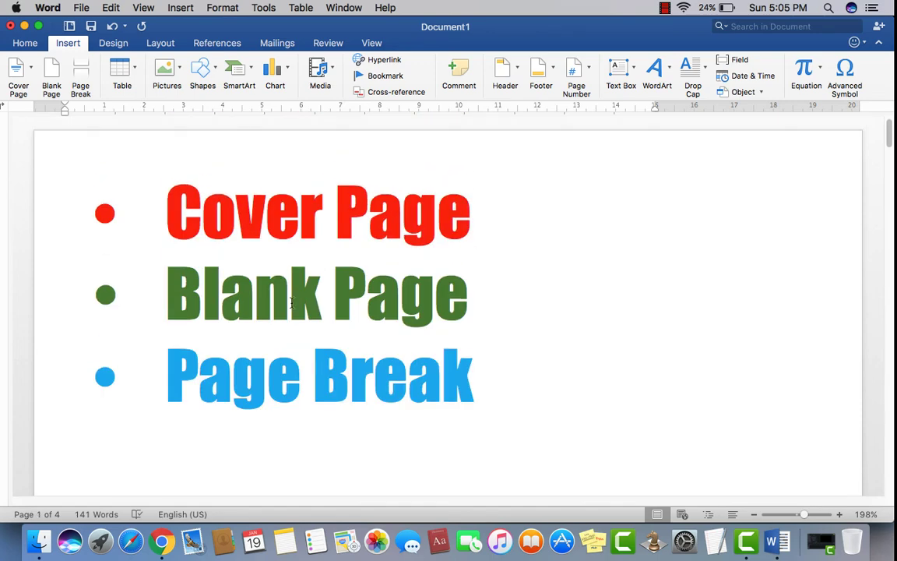
{"action": "scroll", "coordinate": [292, 302], "scroll_direction": "down", "scroll_amount": 5}
{"action": "scroll", "coordinate": [292, 302], "scroll_direction": "down", "scroll_amount": 10}
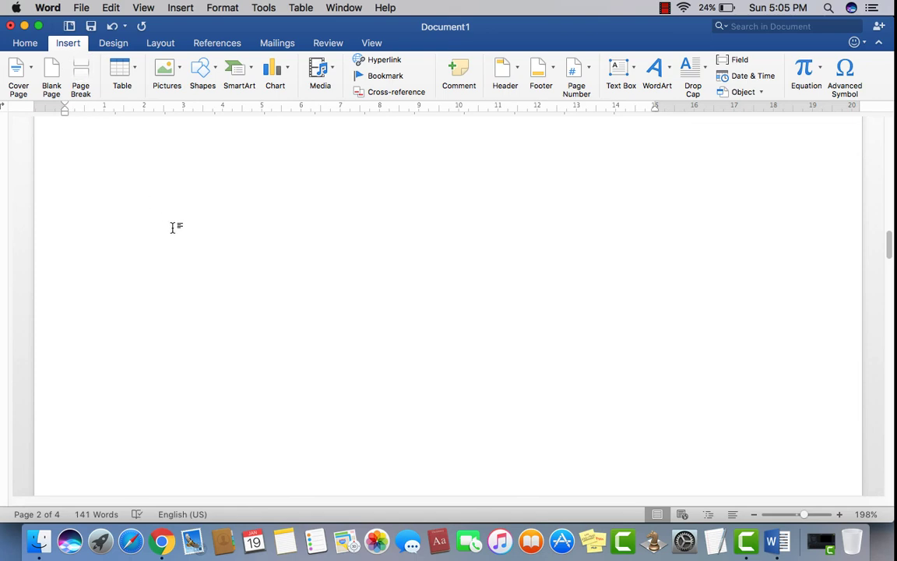
{"action": "scroll", "coordinate": [173, 257], "scroll_direction": "down", "scroll_amount": 8}
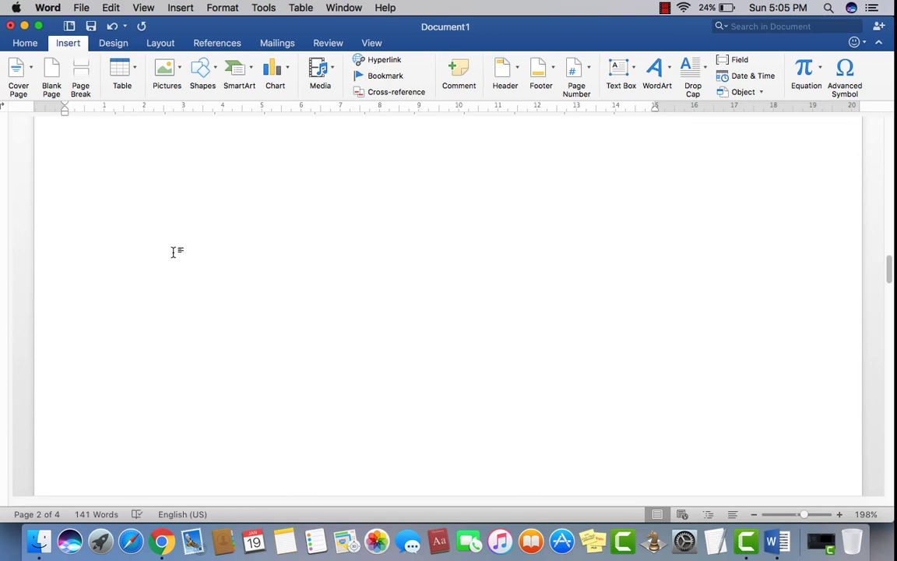
{"action": "scroll", "coordinate": [174, 250], "scroll_direction": "down", "scroll_amount": 5}
{"action": "scroll", "coordinate": [176, 255], "scroll_direction": "up", "scroll_amount": 10}
{"action": "scroll", "coordinate": [390, 337], "scroll_direction": "down", "scroll_amount": 2}
Highlight the Cover Page, Blank Page and Page Break items of the bulleted list in turn
{"action": "scroll", "coordinate": [390, 338], "scroll_direction": "up", "scroll_amount": 10}
{"action": "scroll", "coordinate": [392, 339], "scroll_direction": "up", "scroll_amount": 3}
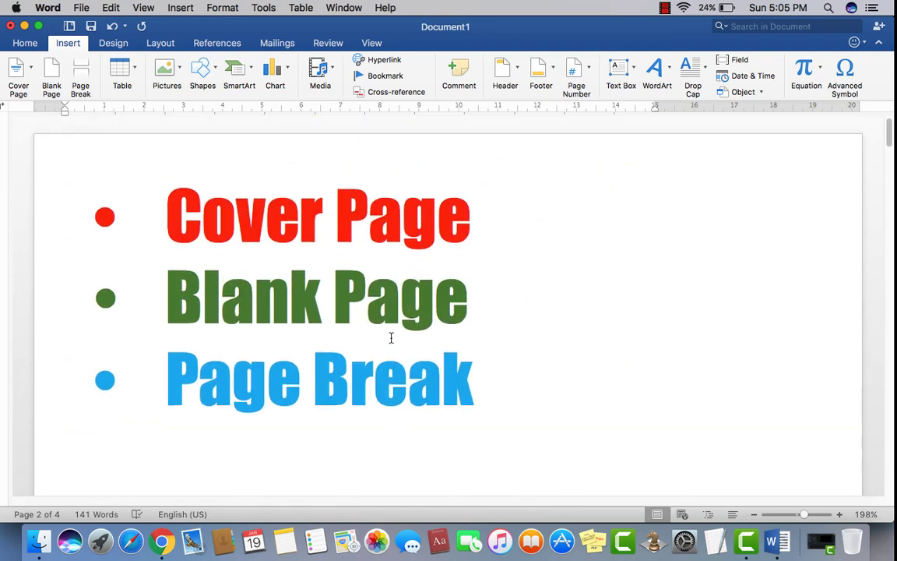
{"action": "left_click_drag", "start_coordinate": [444, 222], "coordinate": [132, 194]}
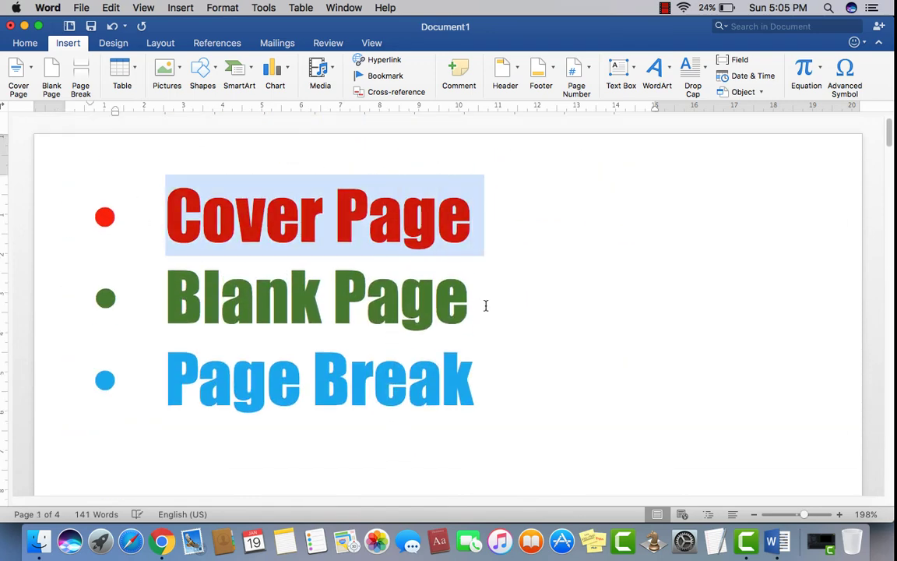
{"action": "left_click_drag", "start_coordinate": [484, 304], "coordinate": [214, 317]}
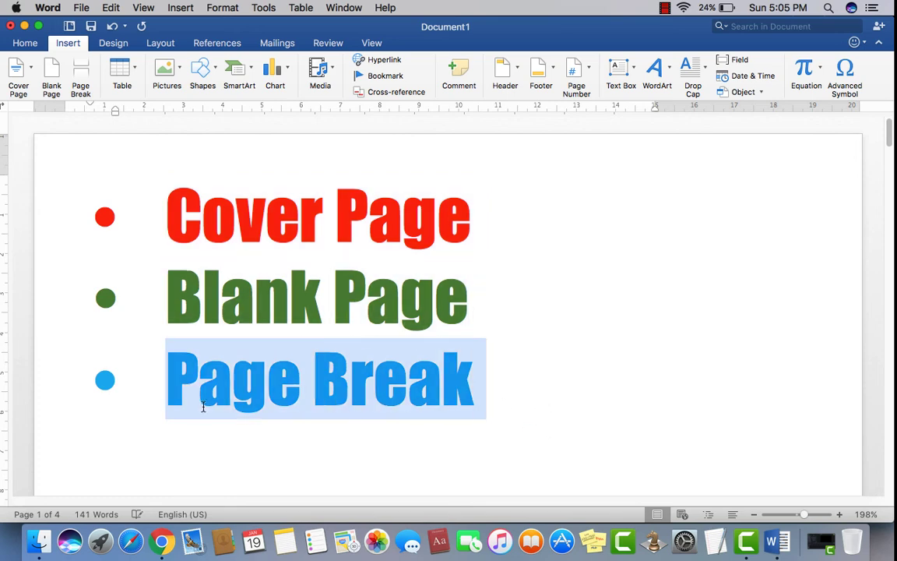